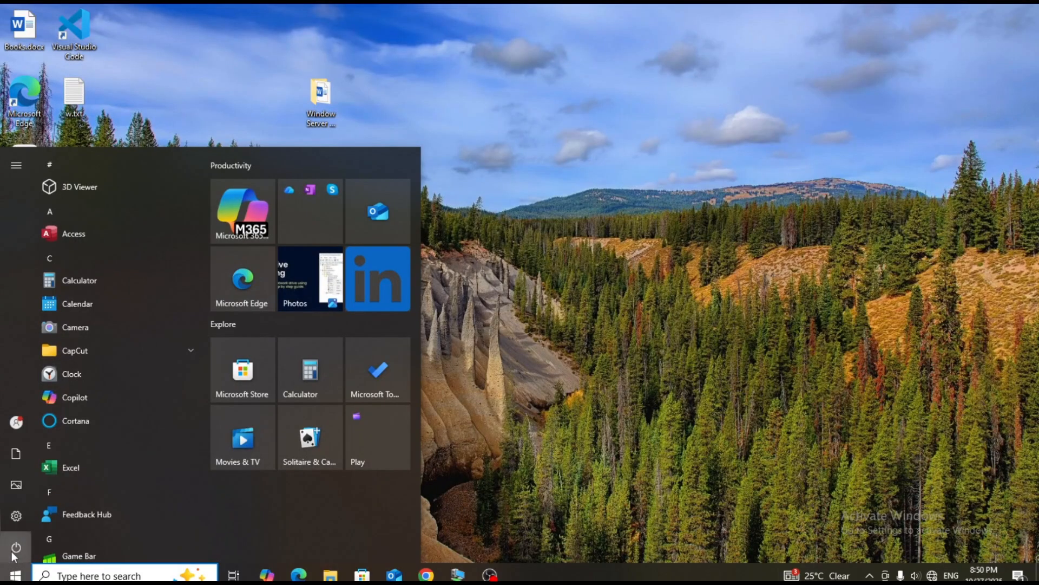
View the host's power options and the desktops of the DC01 and VM virtual machines
click(39, 548)
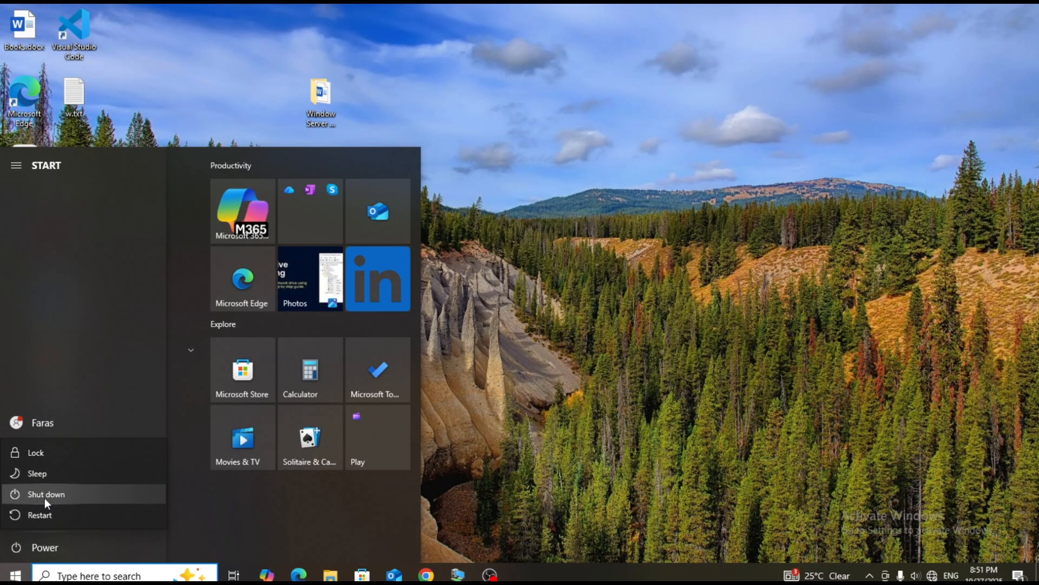
mouse_move(464, 577)
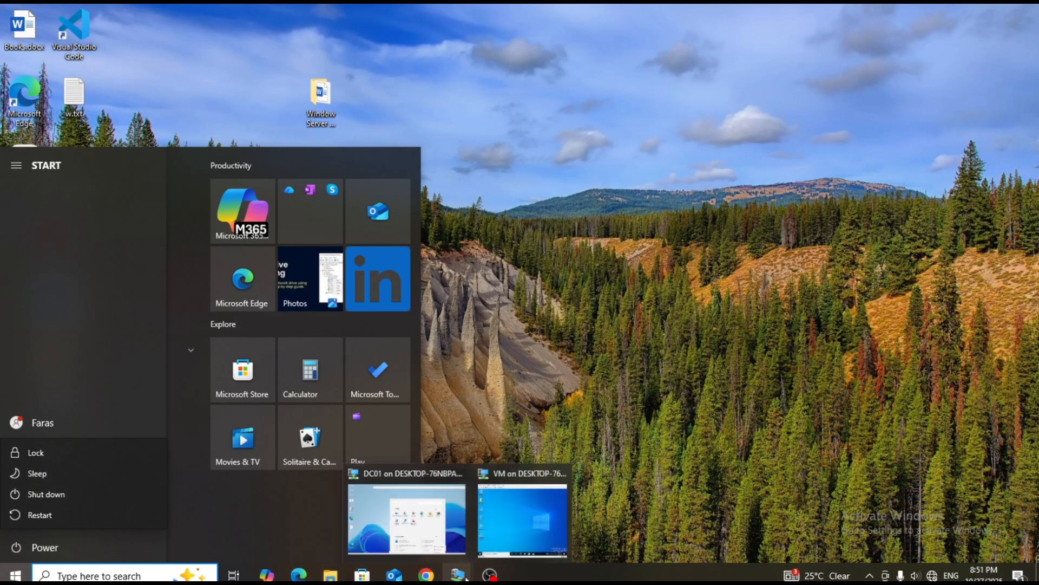
click(427, 527)
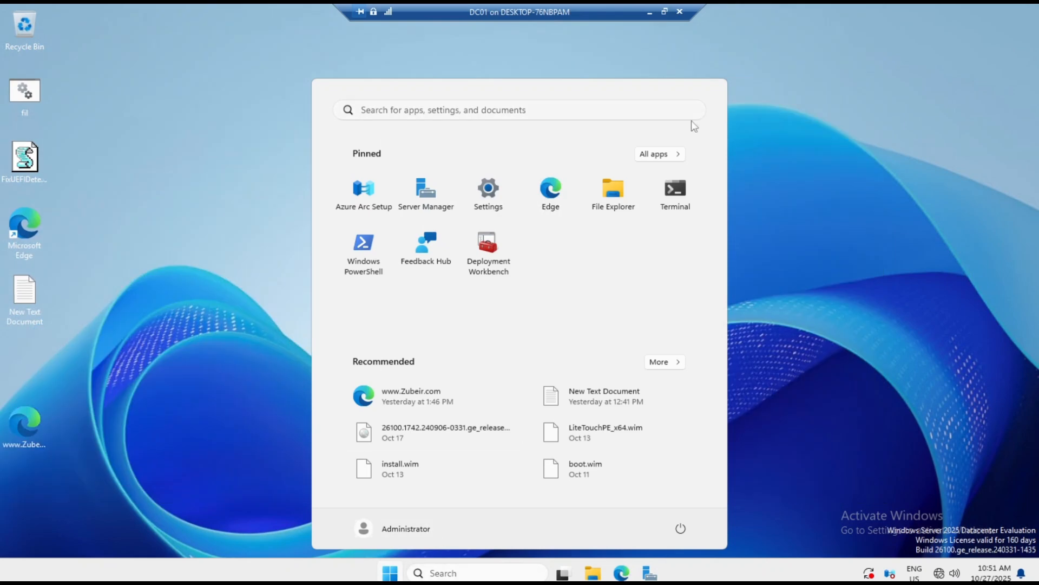
click(649, 12)
mouse_move(457, 577)
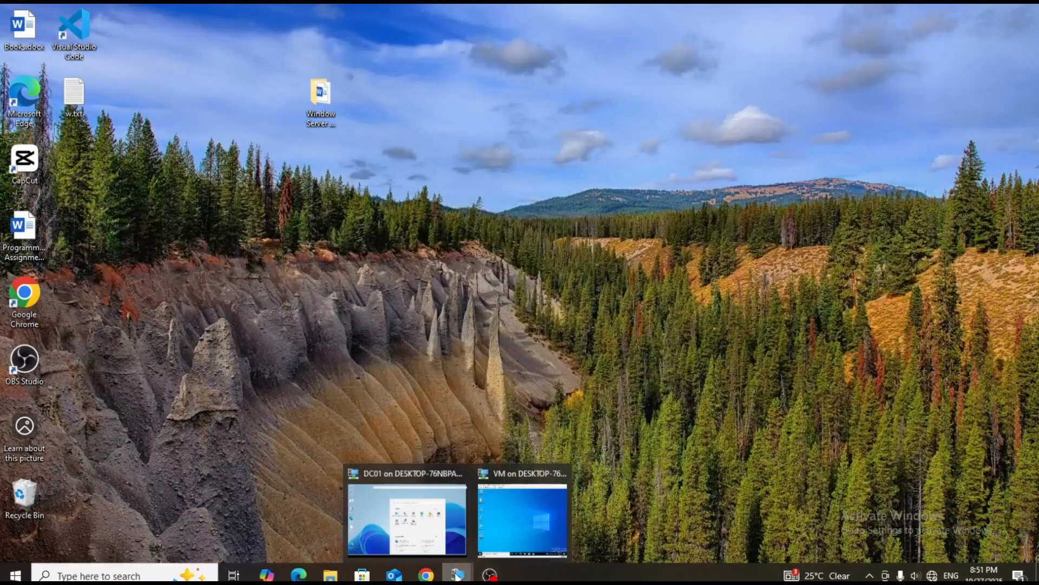
click(533, 528)
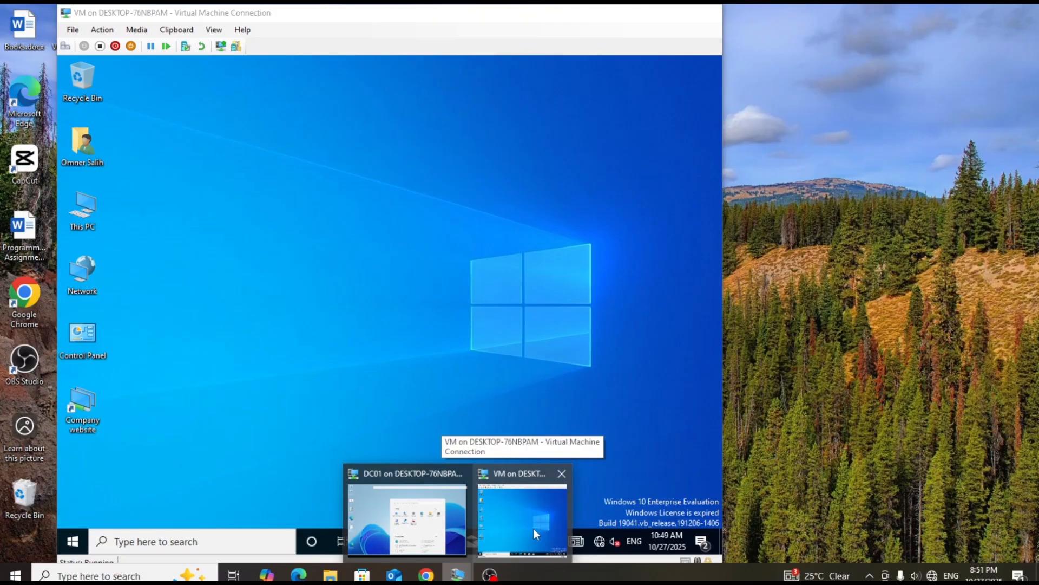
Switch to the DC01 server and open Active Directory Users and Computers from Server Manager
click(457, 519)
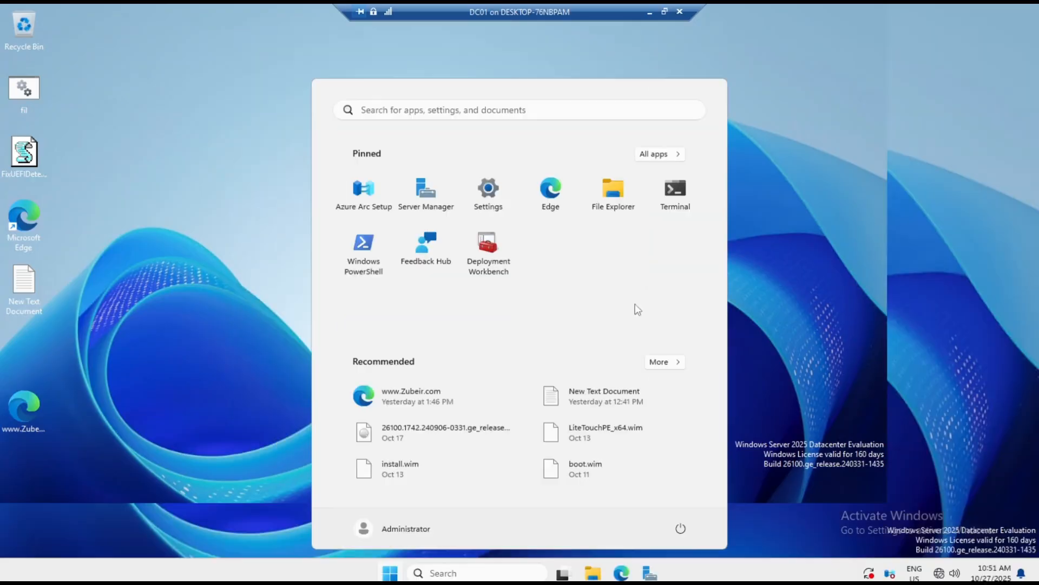
click(836, 148)
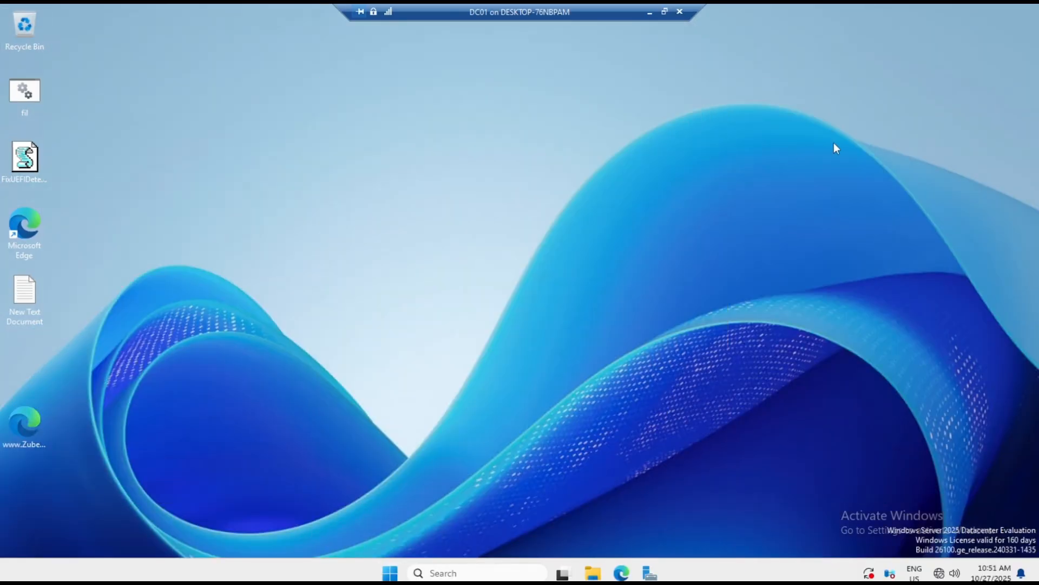
click(649, 573)
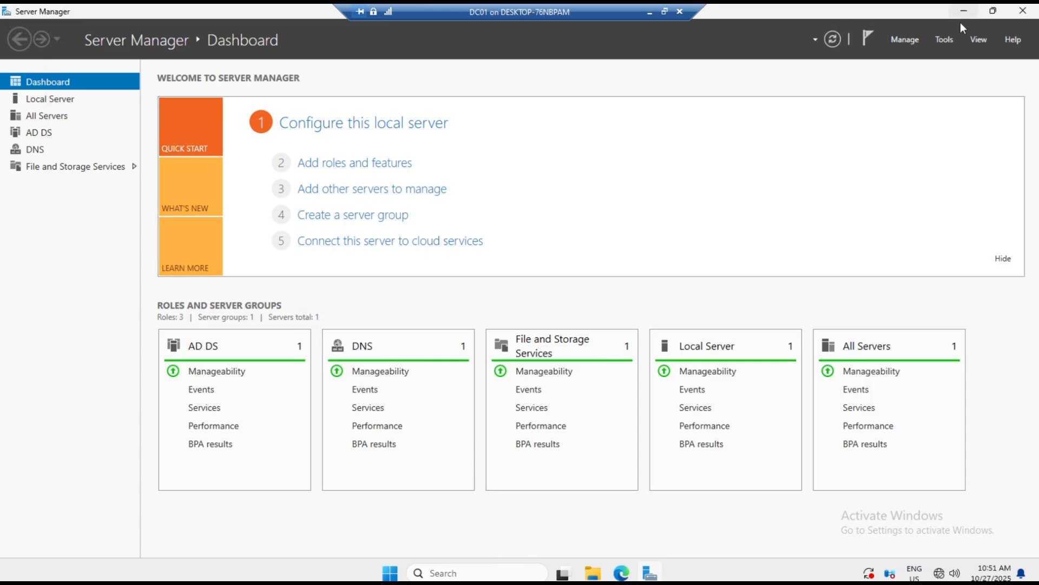
click(948, 39)
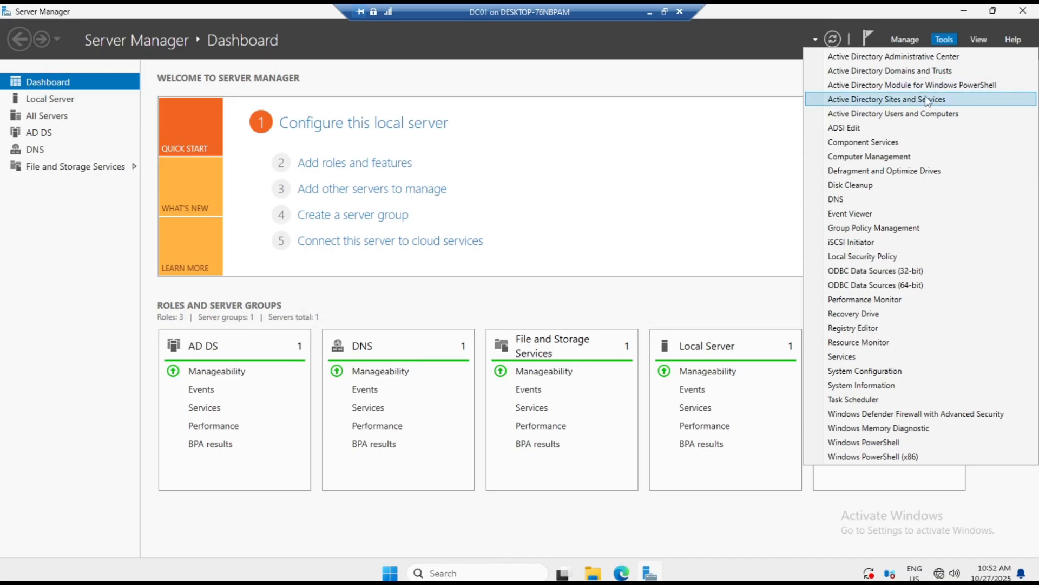
click(925, 114)
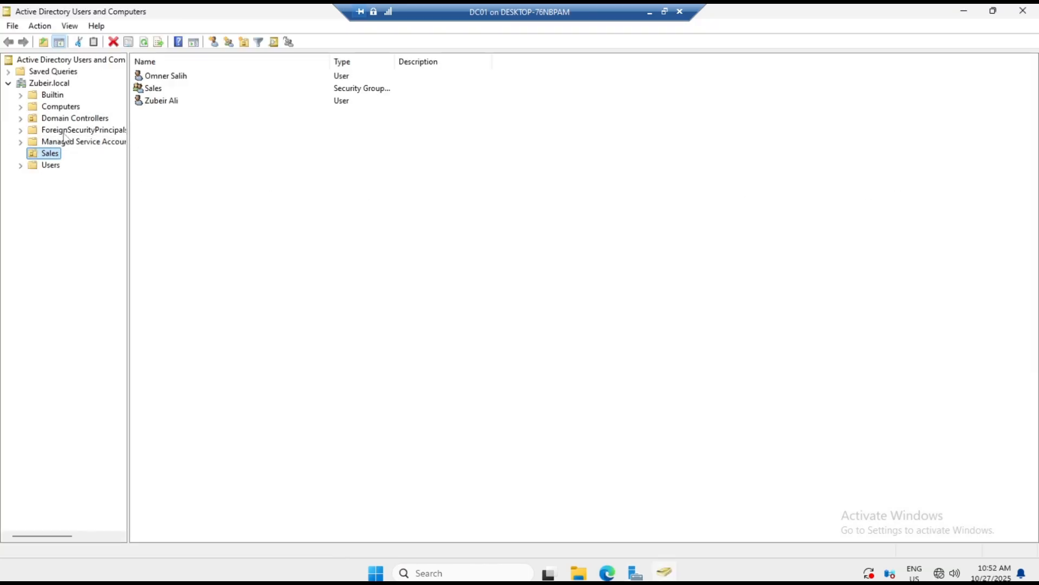
Examine the users and group in the Sales organizational unit of the Zubeir.local domain
click(53, 154)
click(63, 154)
key(Return)
click(43, 151)
click(76, 154)
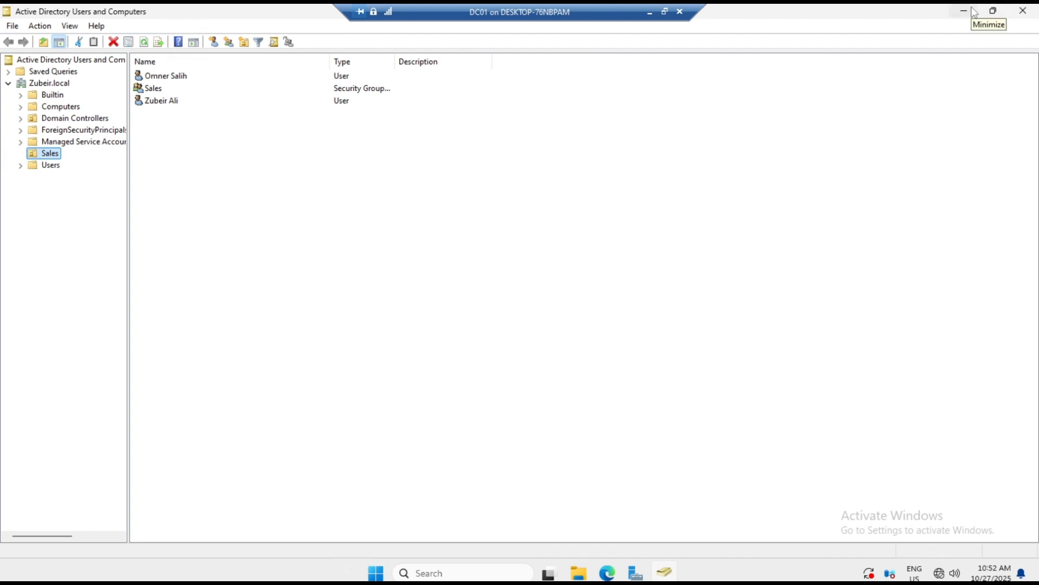
Close Active Directory Users and Computers, and open Group Policy Management from a relaunched Server Manager
click(1023, 11)
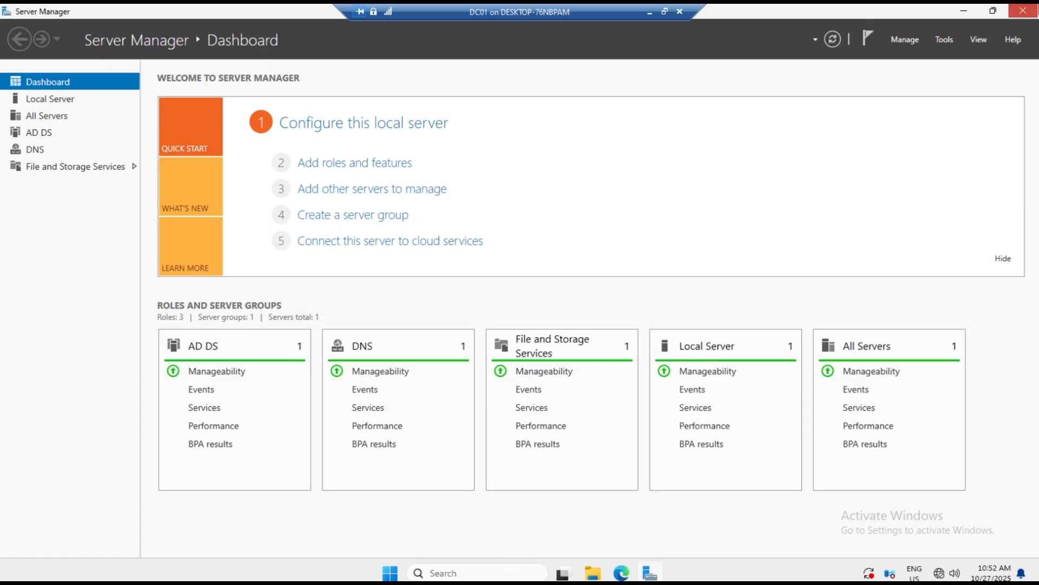
click(1023, 11)
click(404, 572)
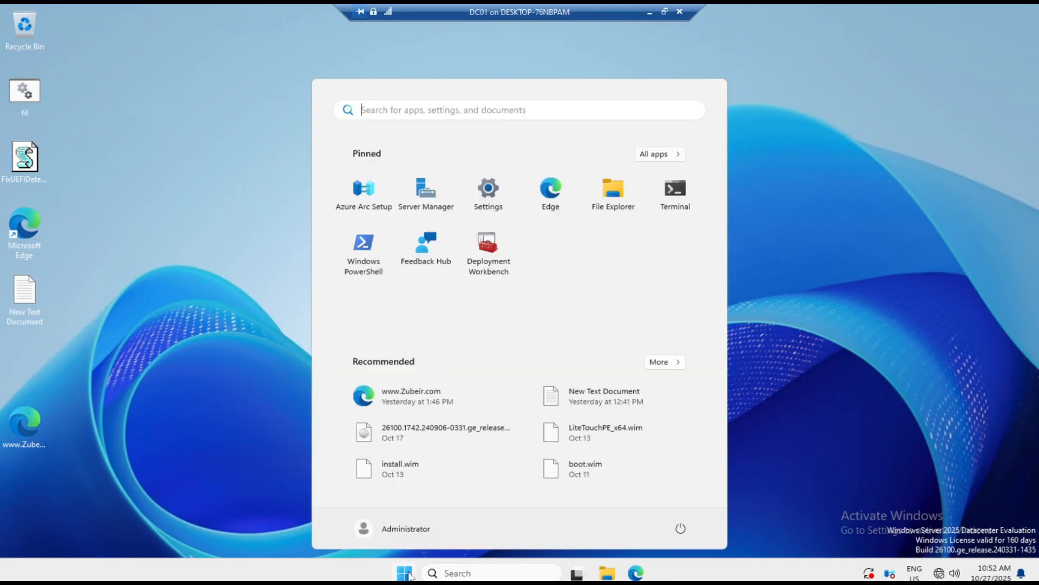
click(426, 190)
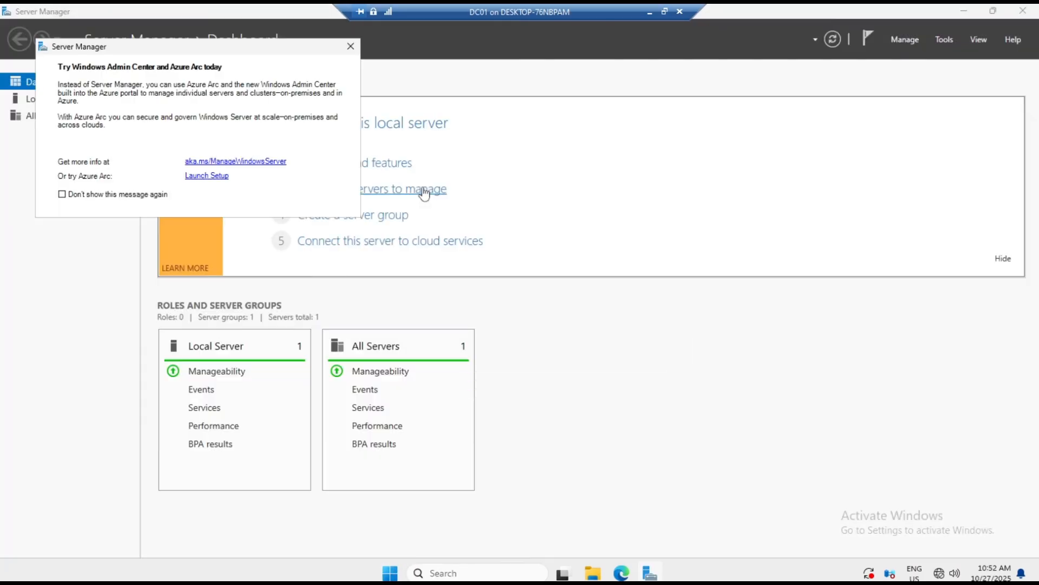
click(351, 46)
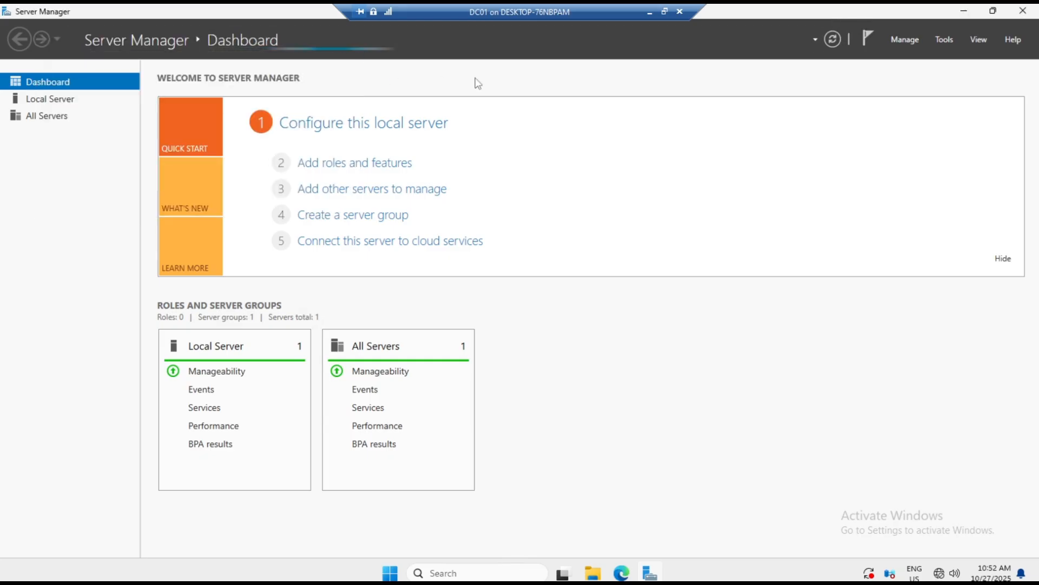
click(945, 39)
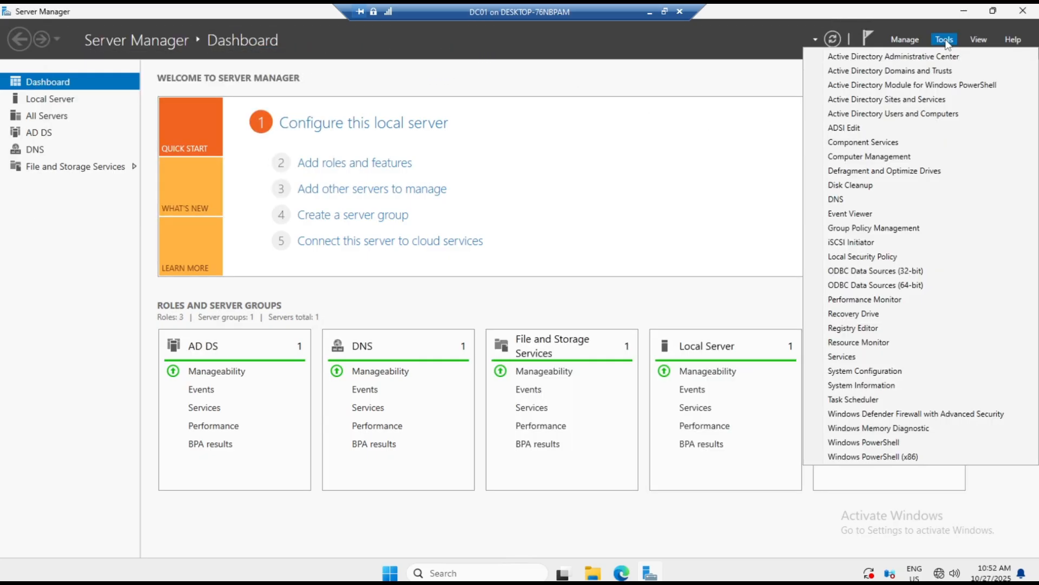
click(893, 229)
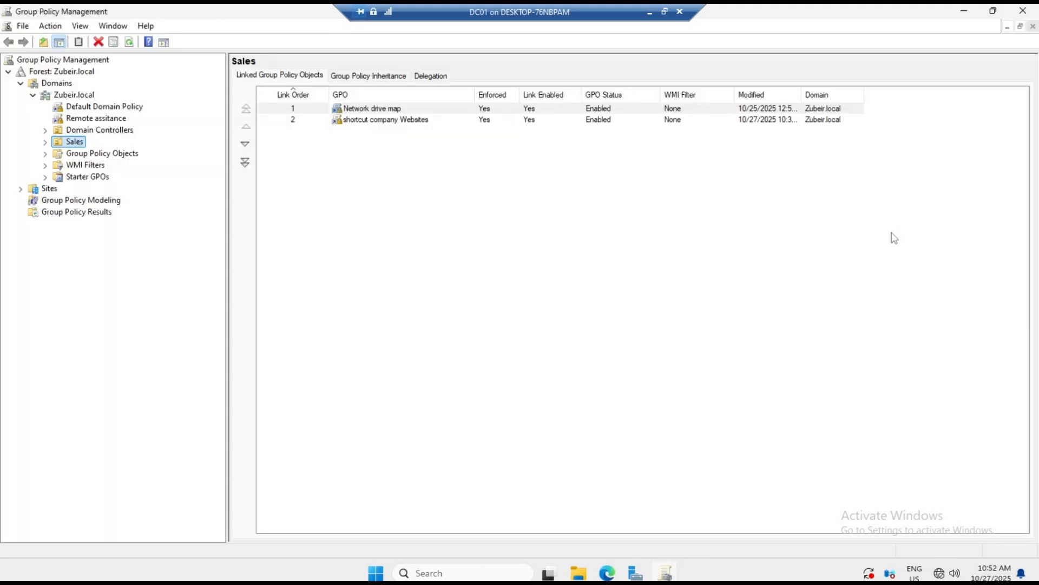
Try to create a GPO named "Remove shut down Button" linked to the Sales organizational unit
click(46, 144)
right_click(69, 141)
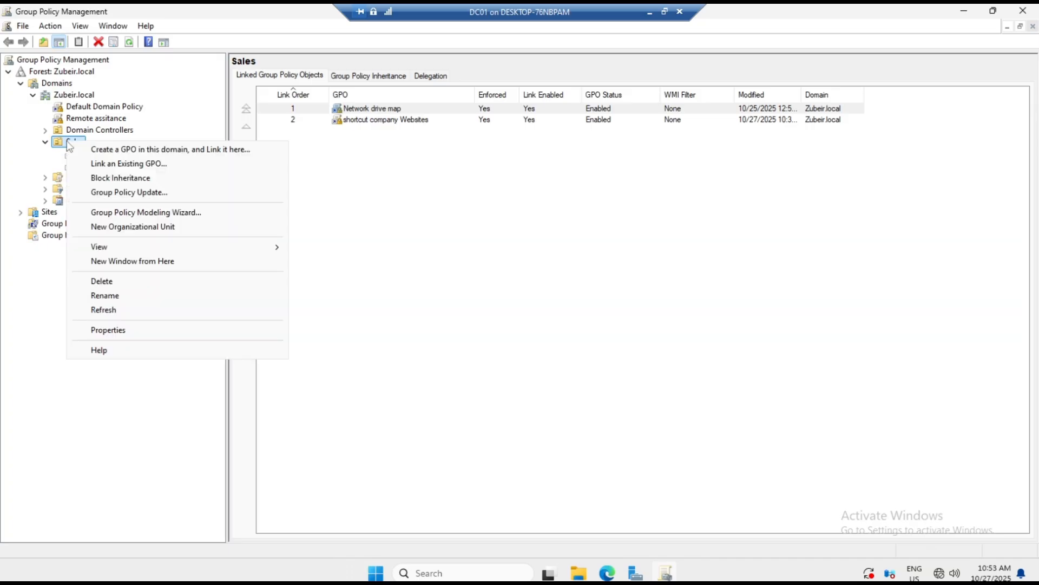
click(95, 152)
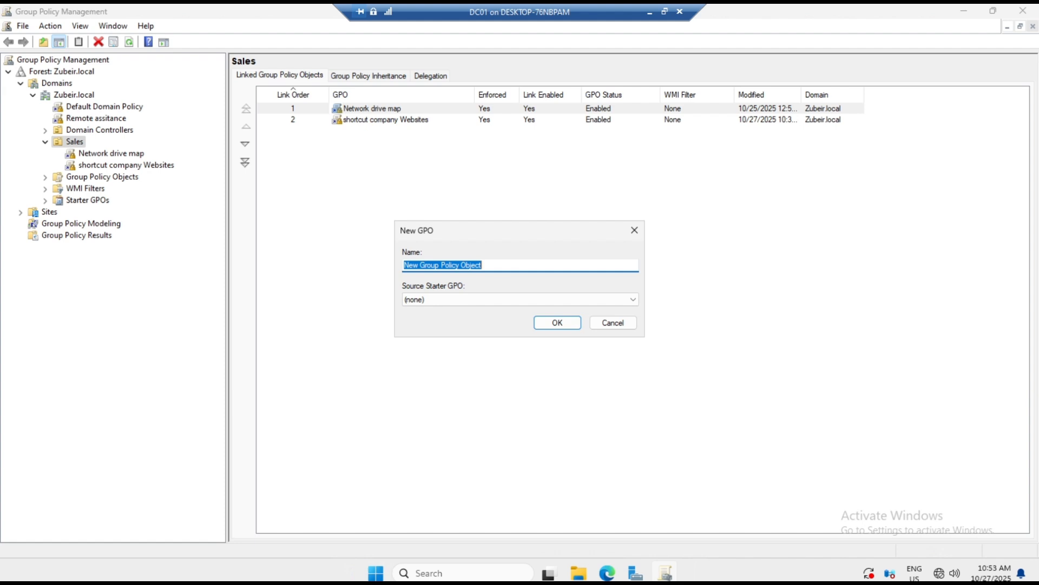
text(in)
key(BackSpace)
key(BackSpace)
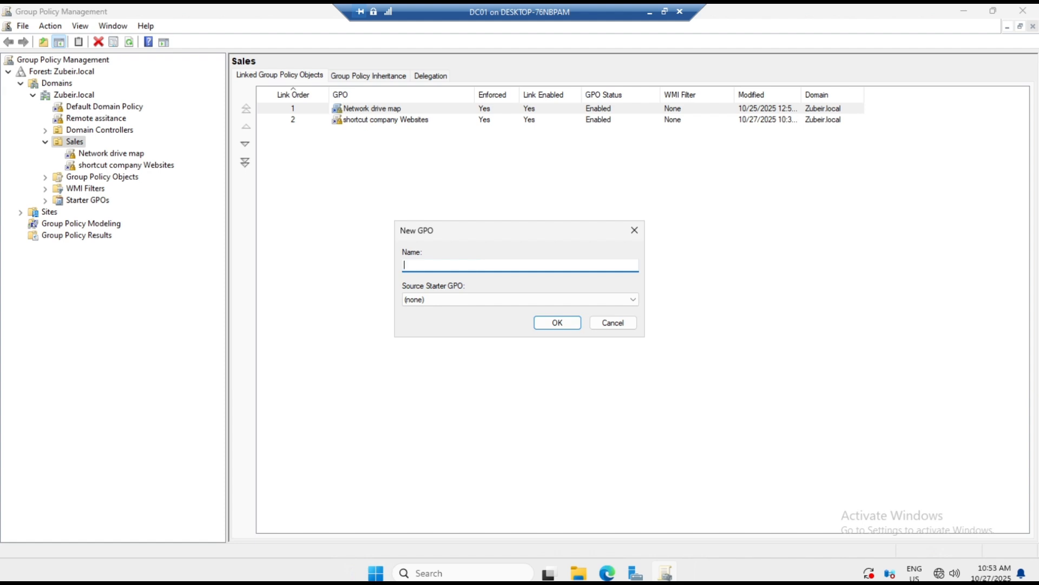
text(rE)
key(BackSpace)
key(BackSpace)
text(Remove sh)
key(BackSpace)
text(hut down Bi)
key(BackSpace)
key(BackSpace)
text(butt)
key(BackSpace)
key(BackSpace)
key(BackSpace)
key(BackSpace)
text(Biutton)
click(563, 324)
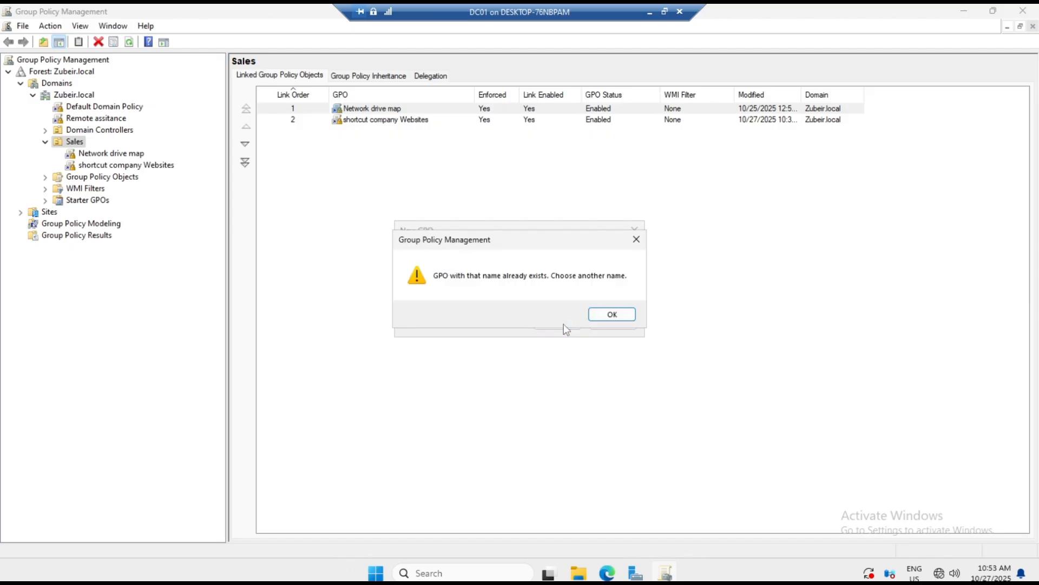
Change the new GPO's name to "Remove shut down Button1" and create it
click(596, 313)
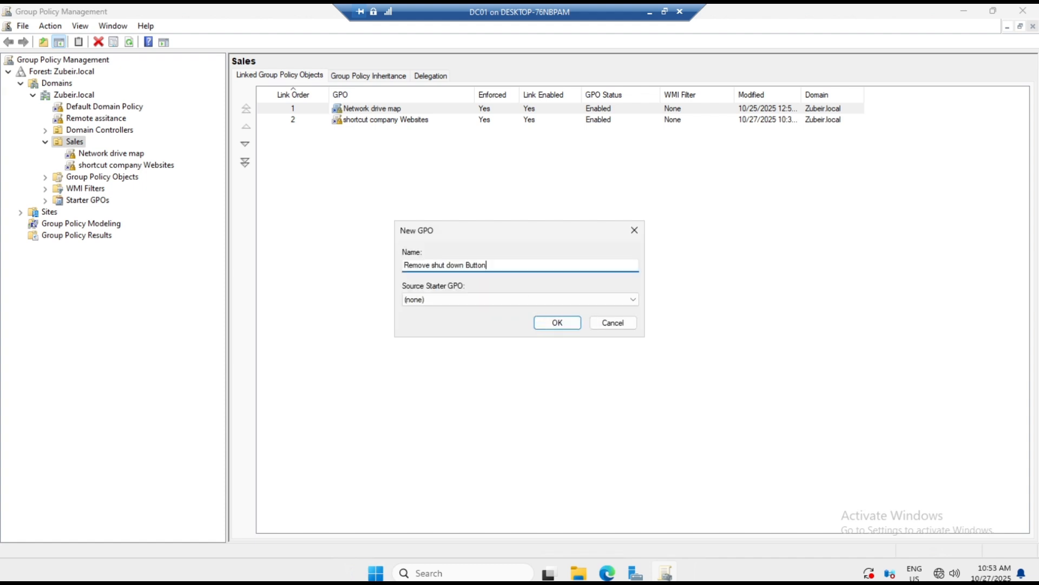
text(1)
click(565, 328)
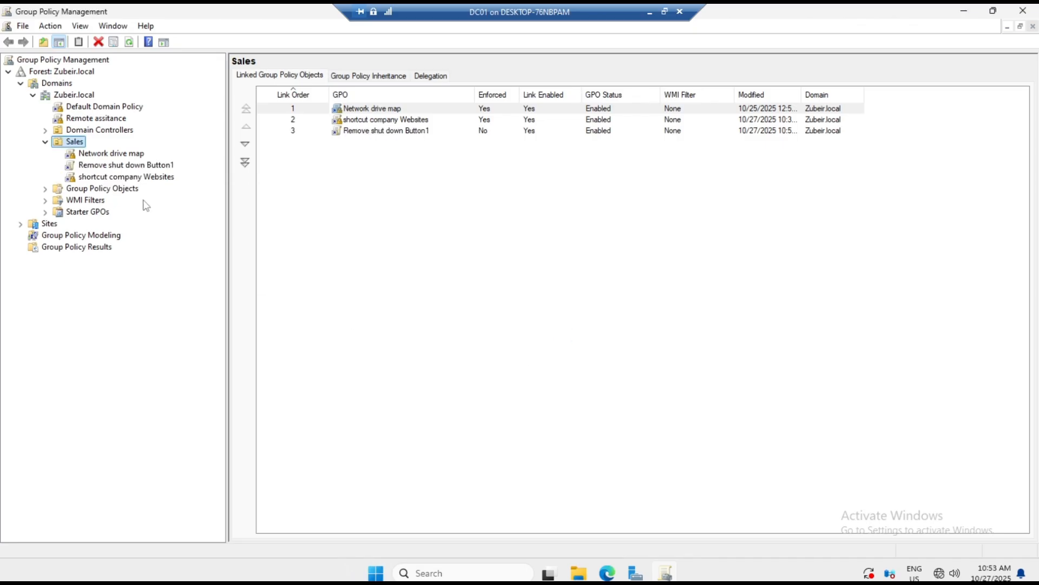
Open the "Remove shut down Button1" GPO under Sales for editing
click(128, 166)
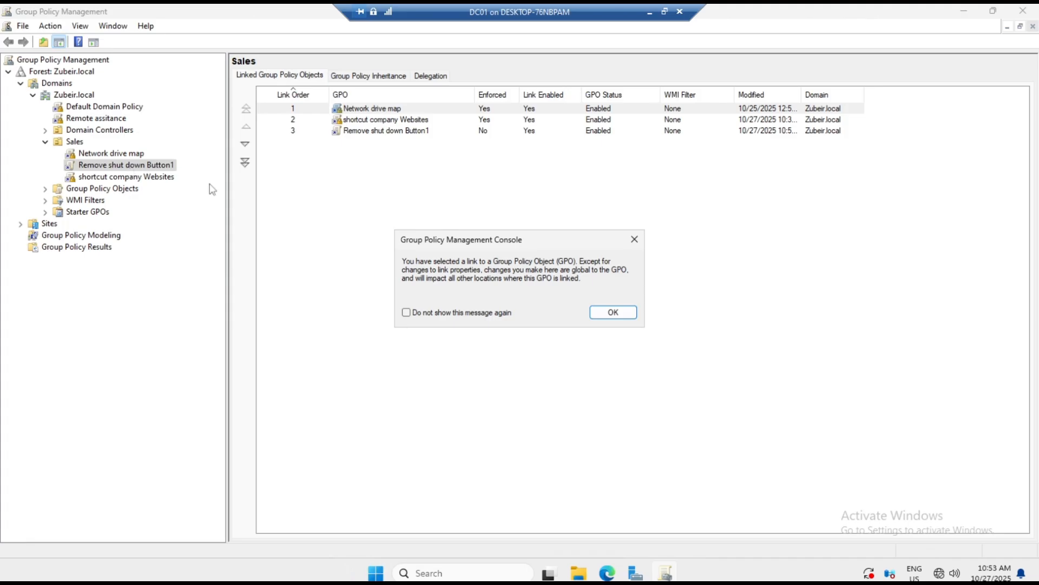
click(614, 312)
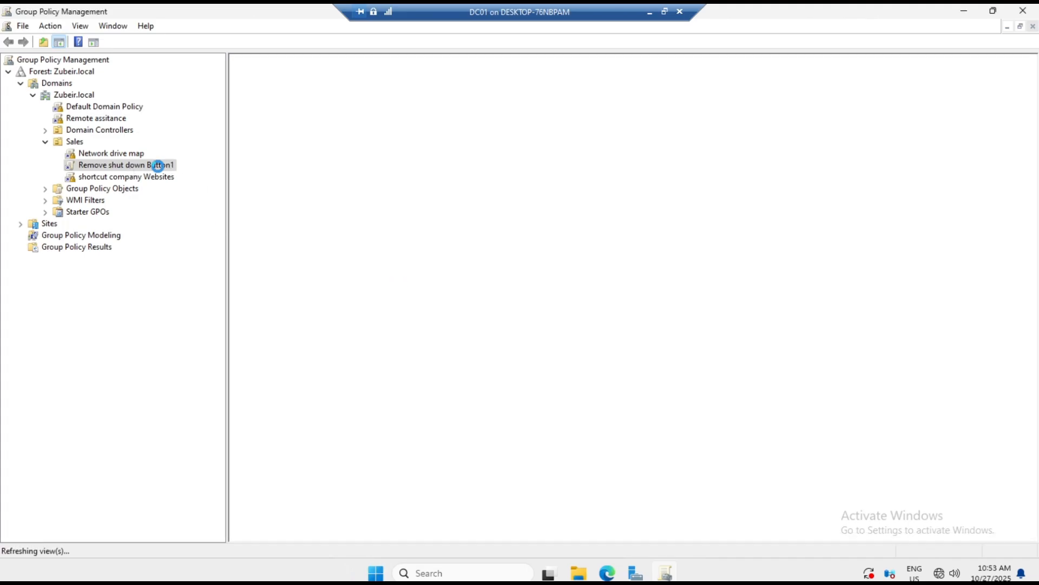
right_click(137, 170)
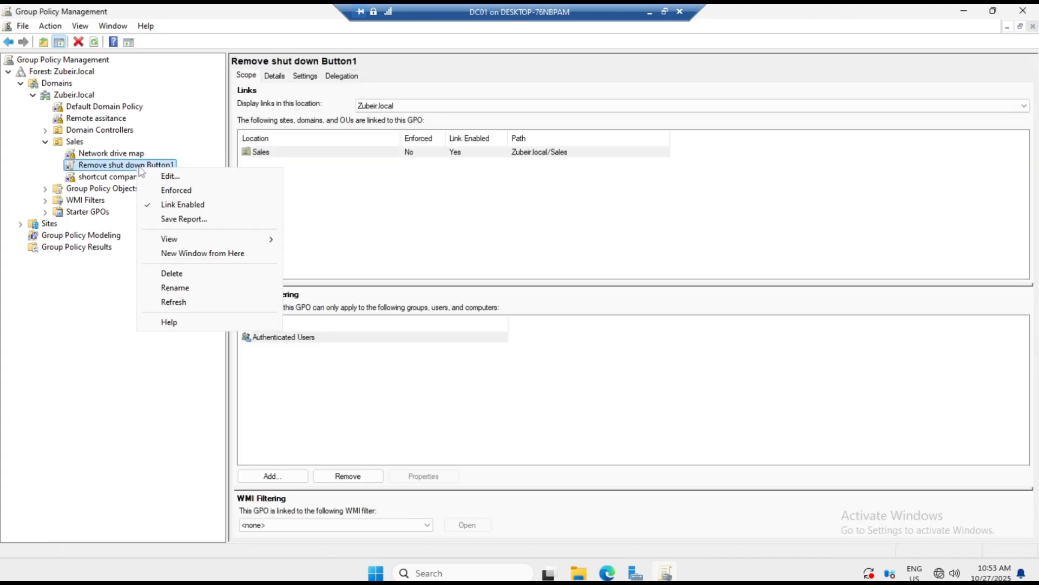
click(161, 179)
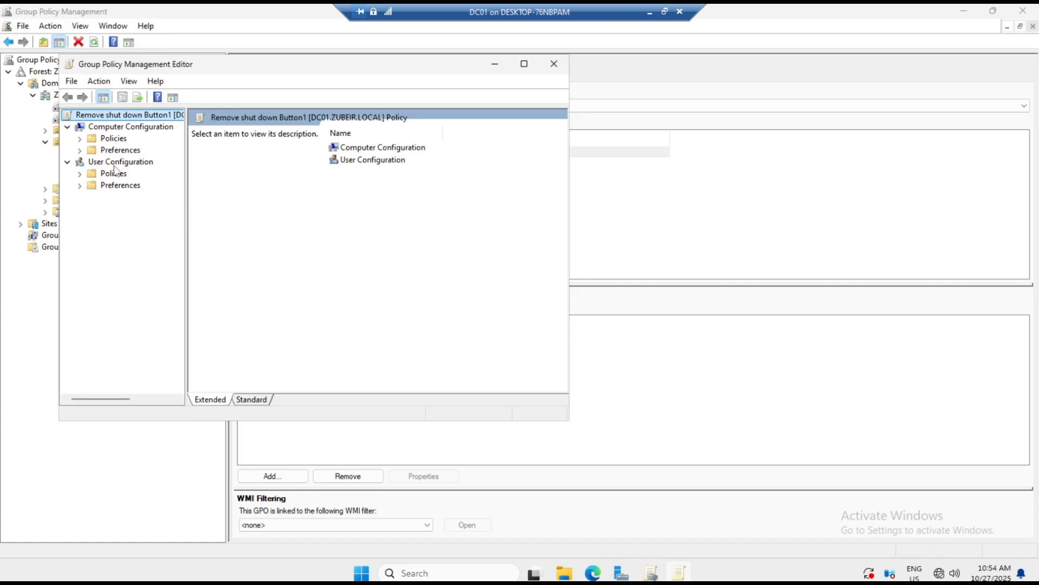
Show the Start Menu and Taskbar policies under User Configuration's Administrative Templates in a maximized editor window
click(80, 175)
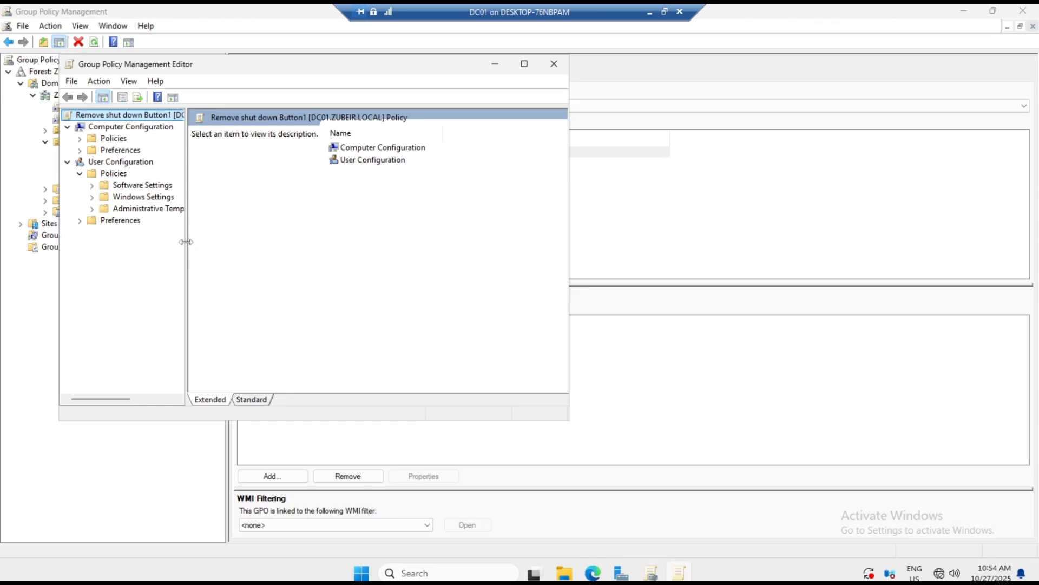
drag(185, 243, 215, 244)
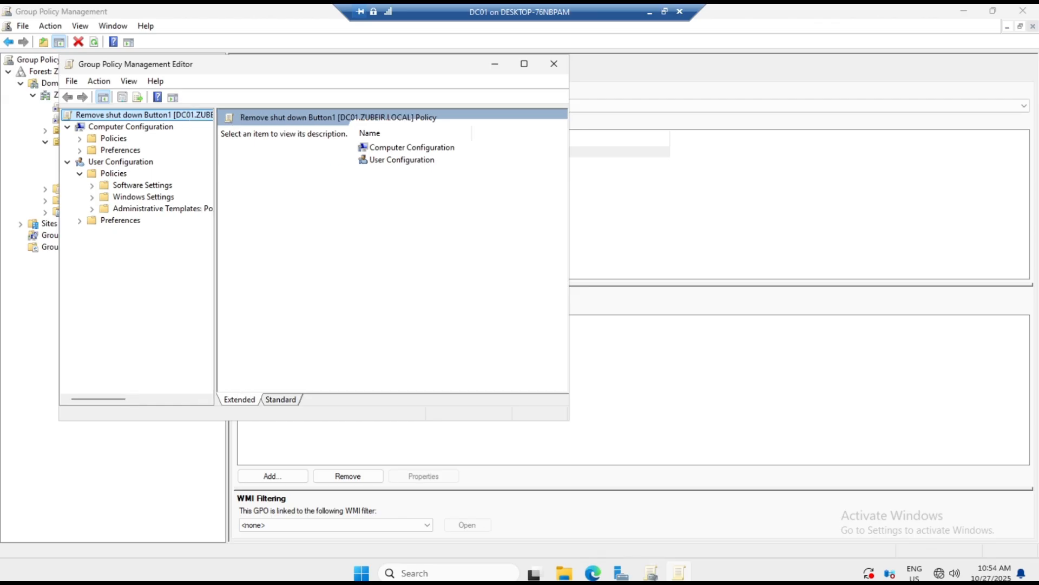
click(93, 209)
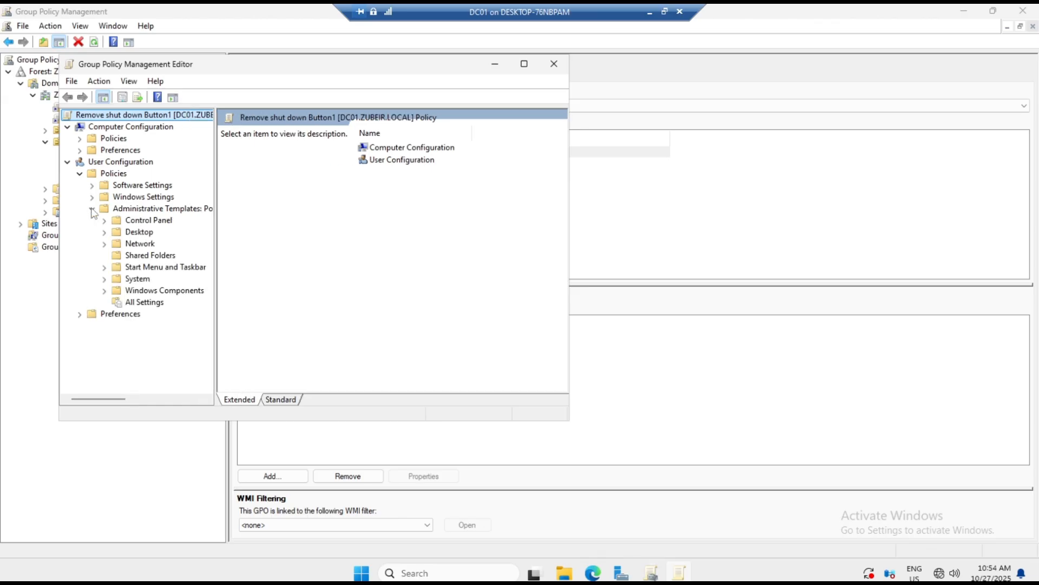
click(130, 268)
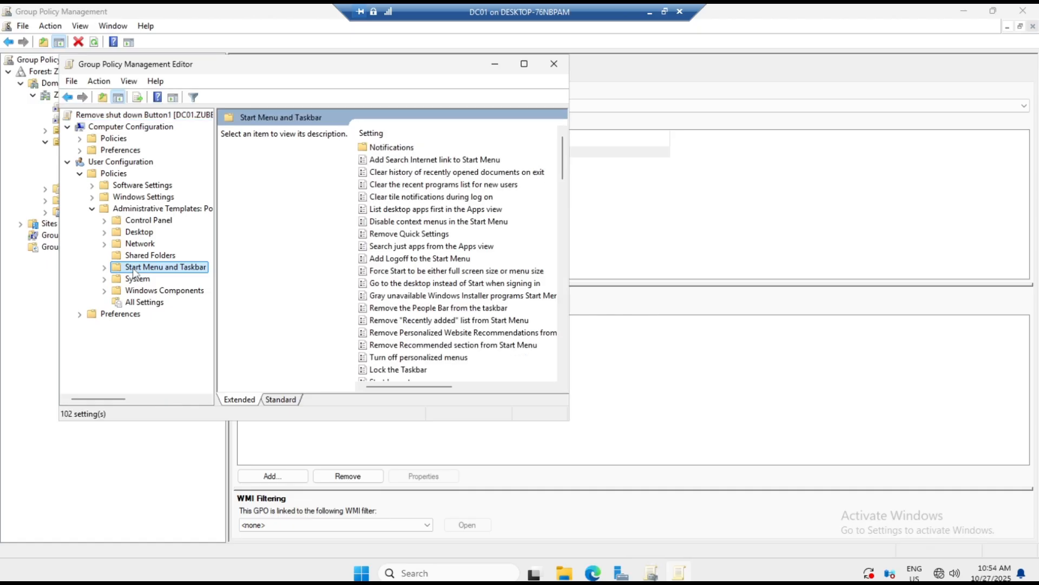
click(524, 63)
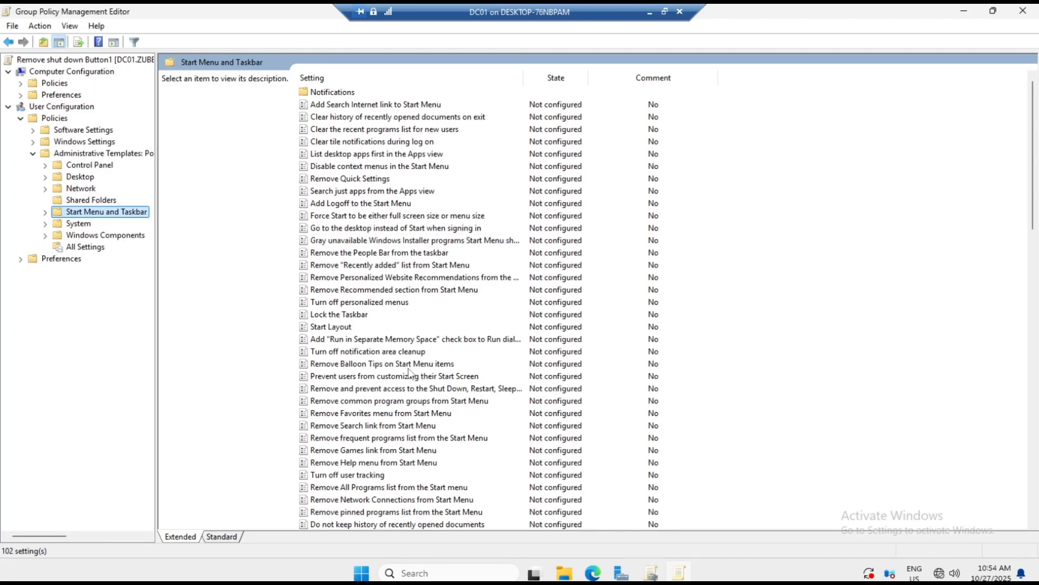
Enable the "Remove and prevent access to the Shut Down, Restart, Sleep, and Hibernate commands" policy and close the policy editor
click(385, 393)
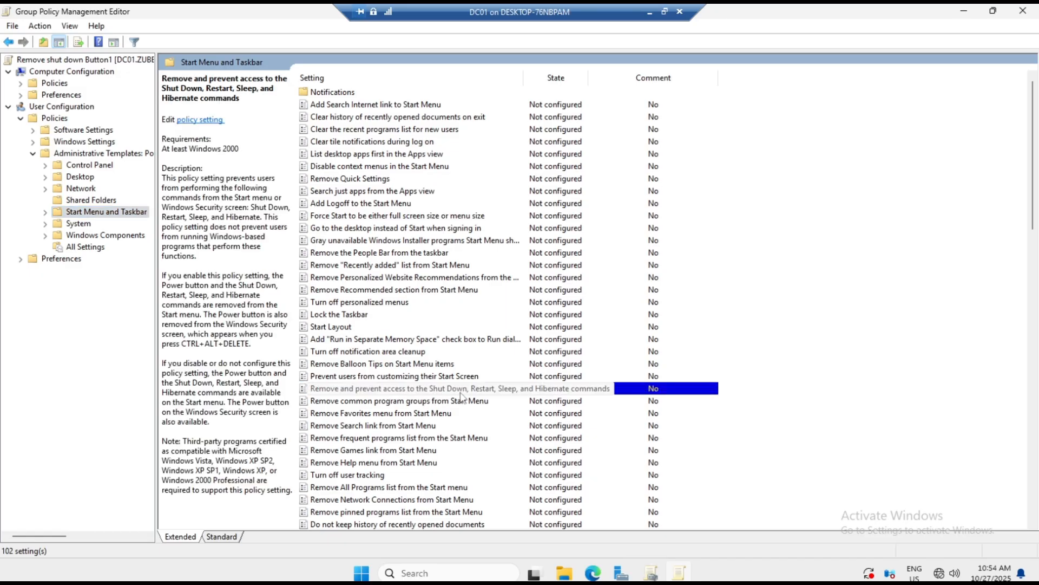
double_click(514, 394)
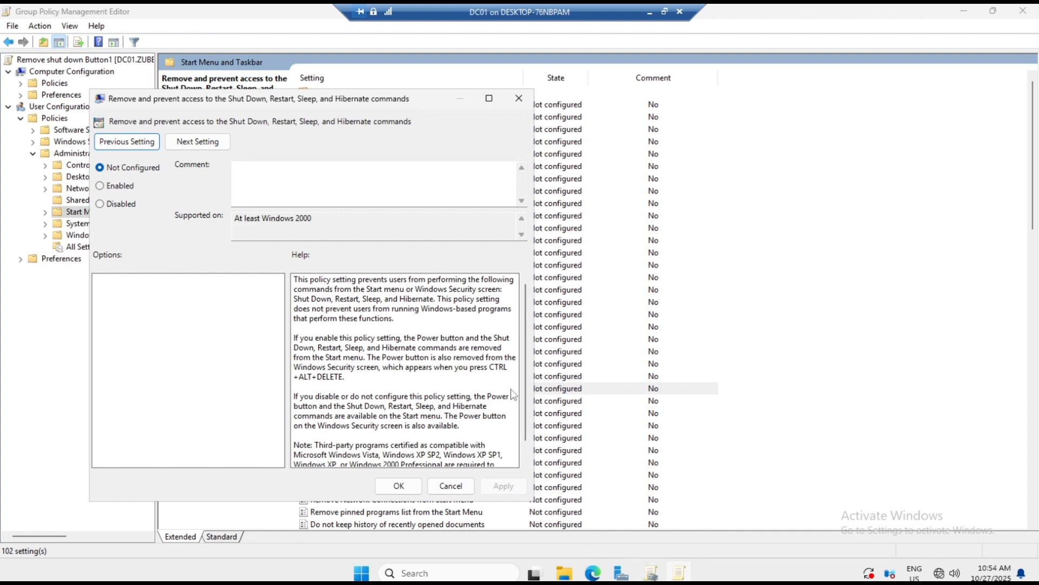
click(113, 189)
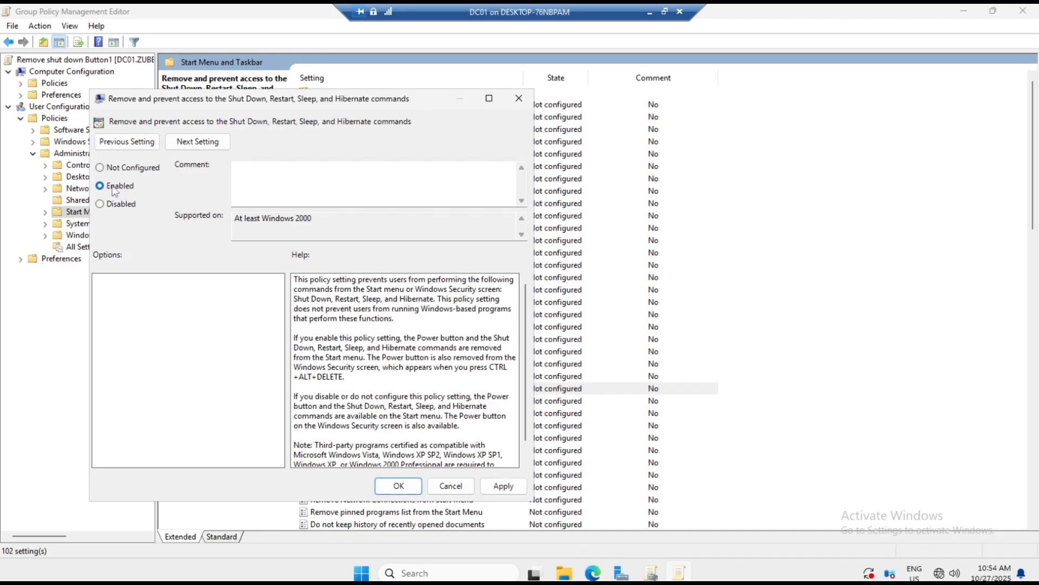
click(514, 488)
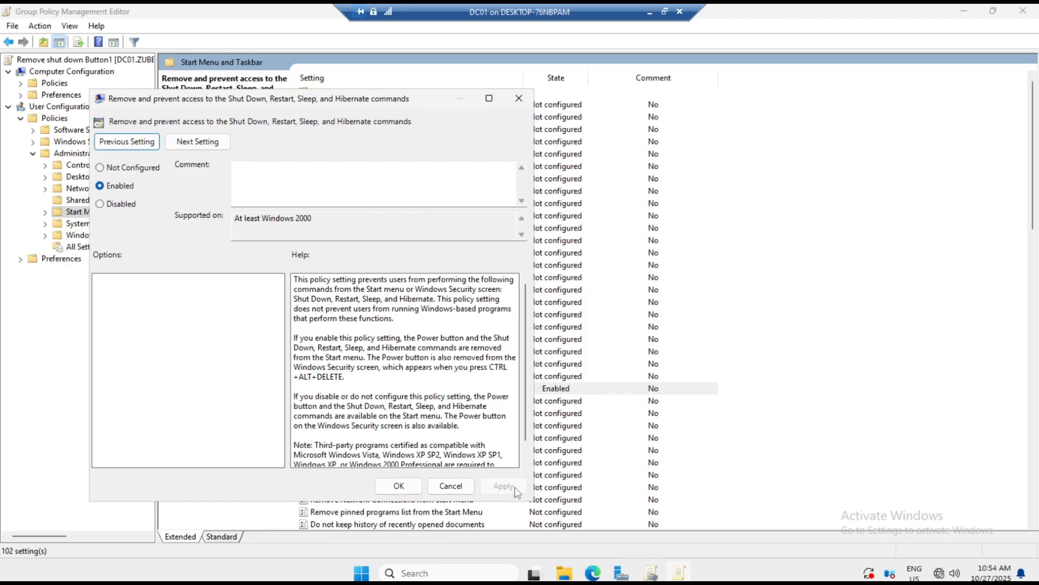
click(399, 486)
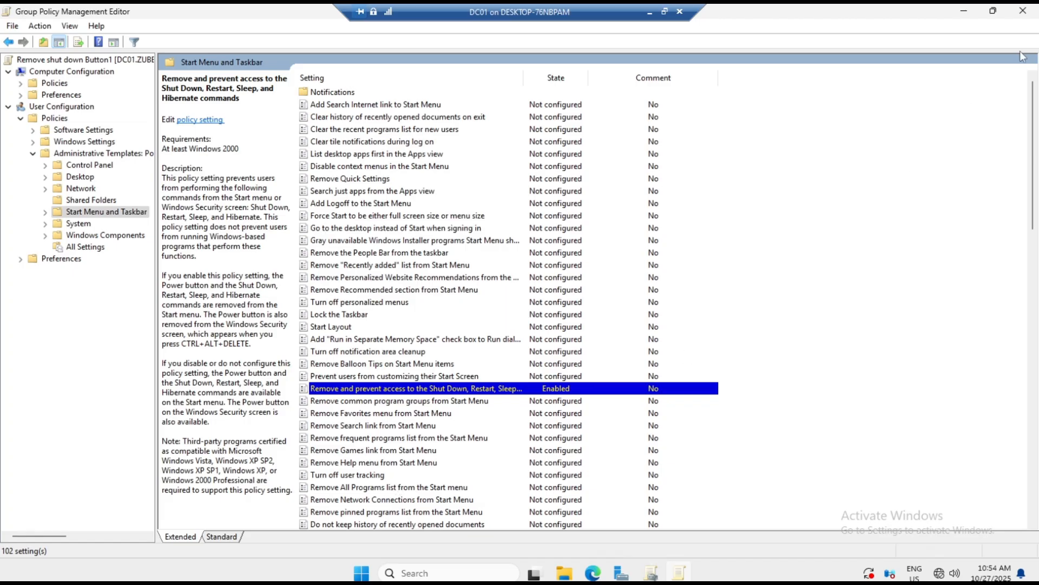
click(1023, 11)
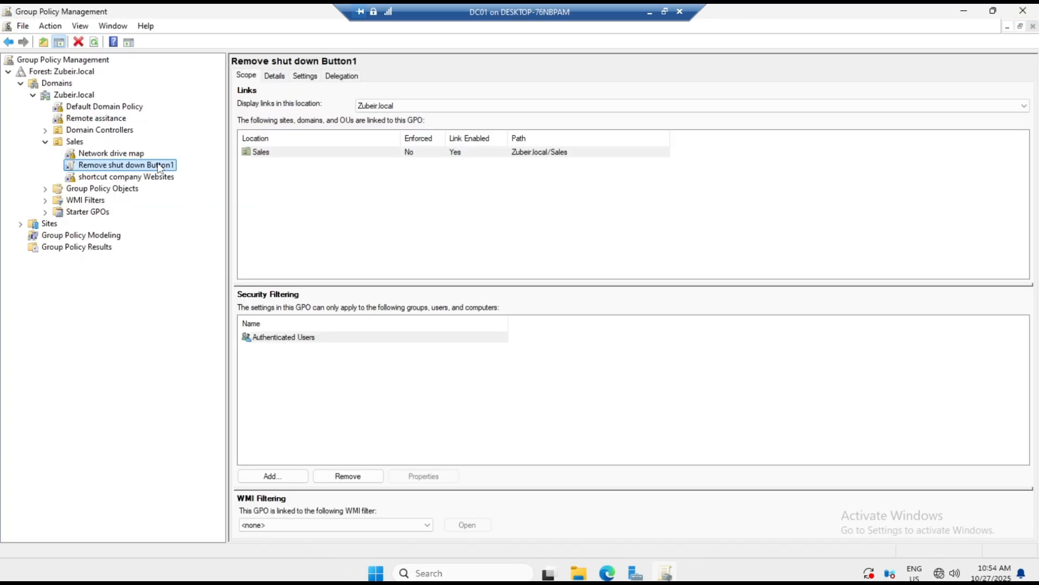
Enforce the "Remove shut down Button1" GPO link under Sales and switch to the client VM's Virtual Machine Connection window
right_click(160, 168)
click(191, 186)
click(650, 13)
mouse_move(457, 574)
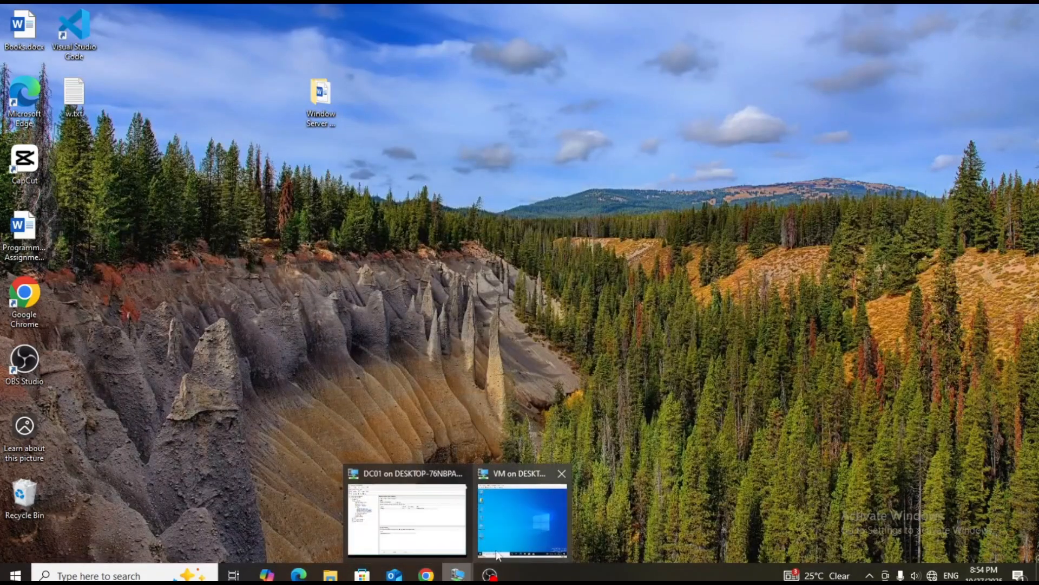
click(520, 519)
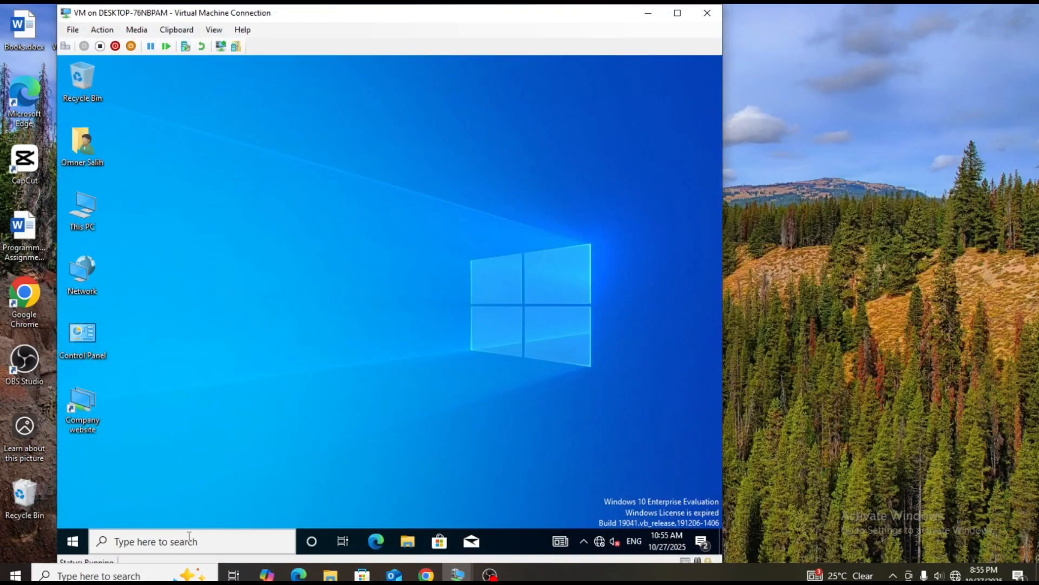
Examine the account options and power commands in the client VM's Start menu before refreshing the user's session
click(189, 536)
click(83, 505)
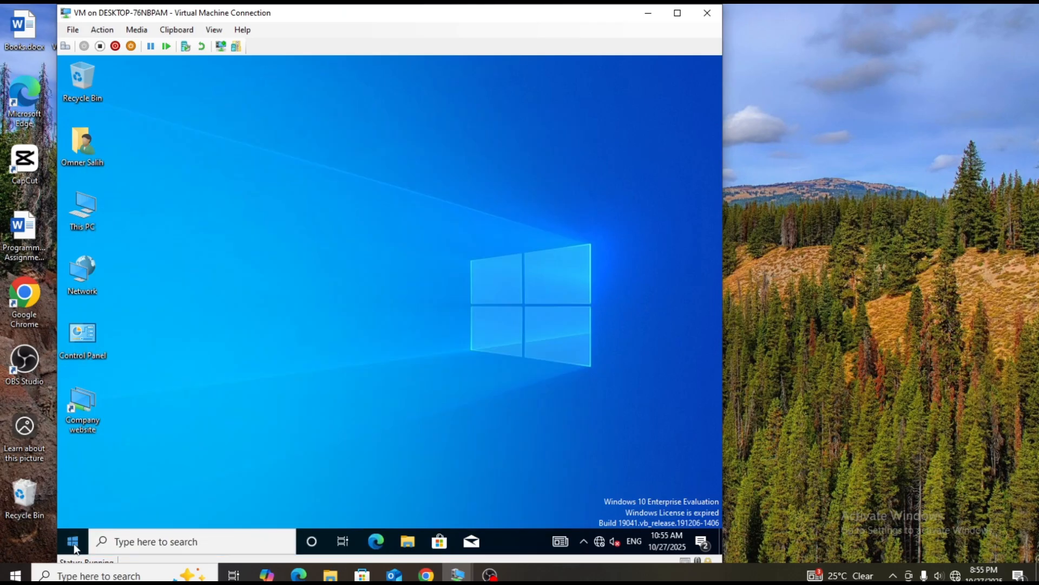
click(73, 544)
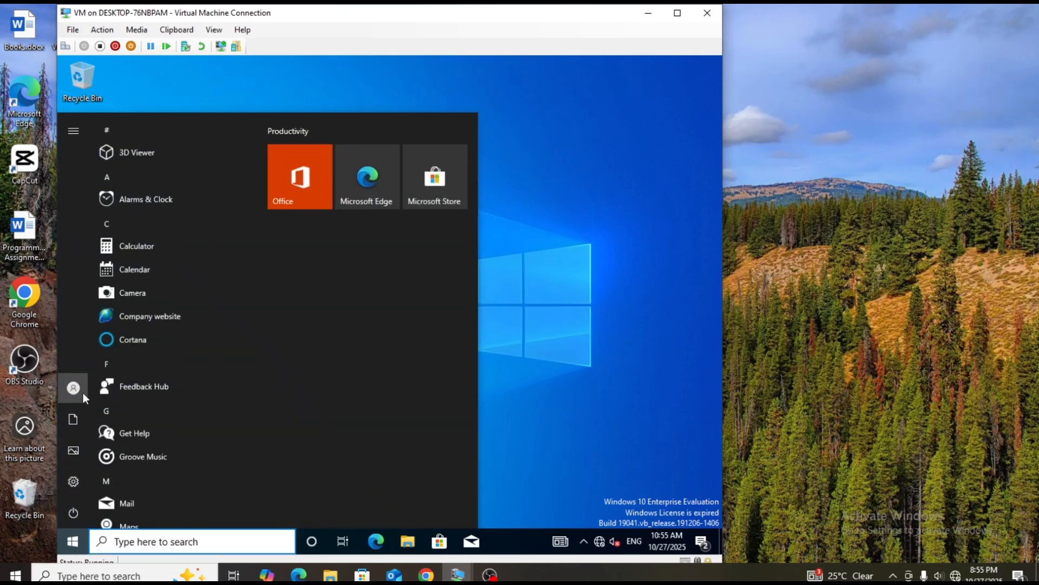
mouse_move(83, 392)
click(133, 395)
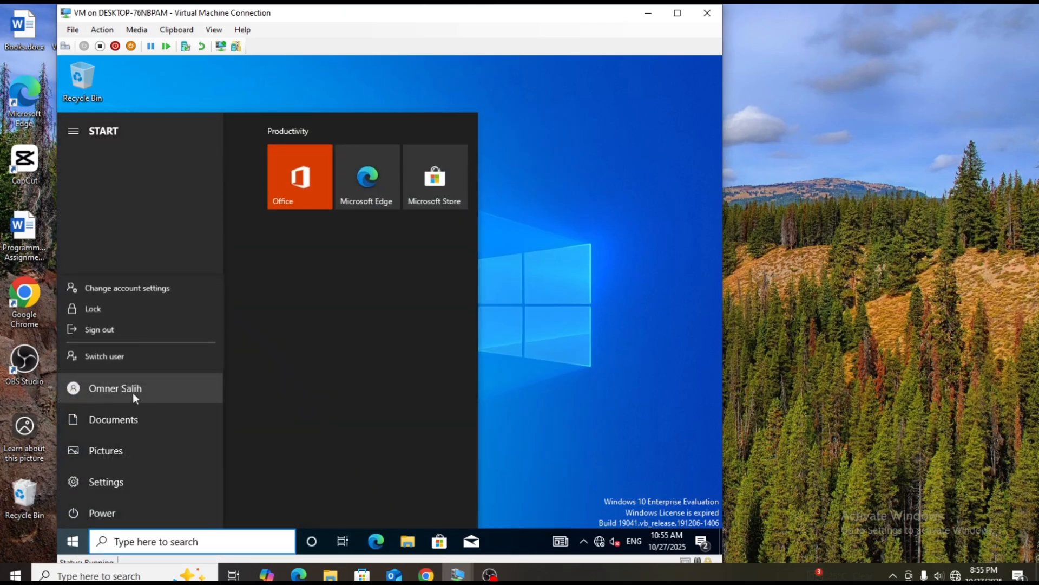
click(618, 398)
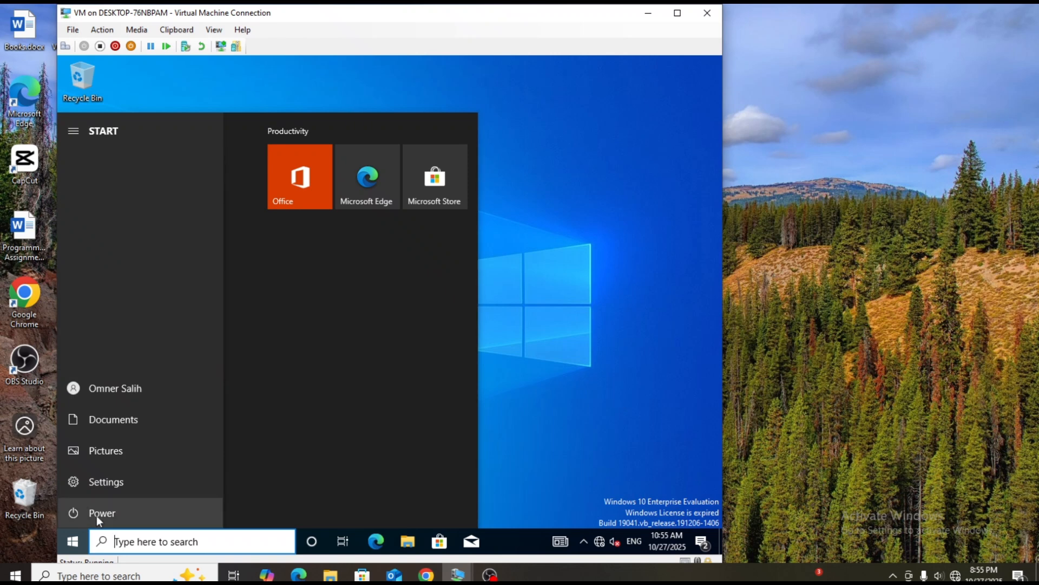
click(594, 314)
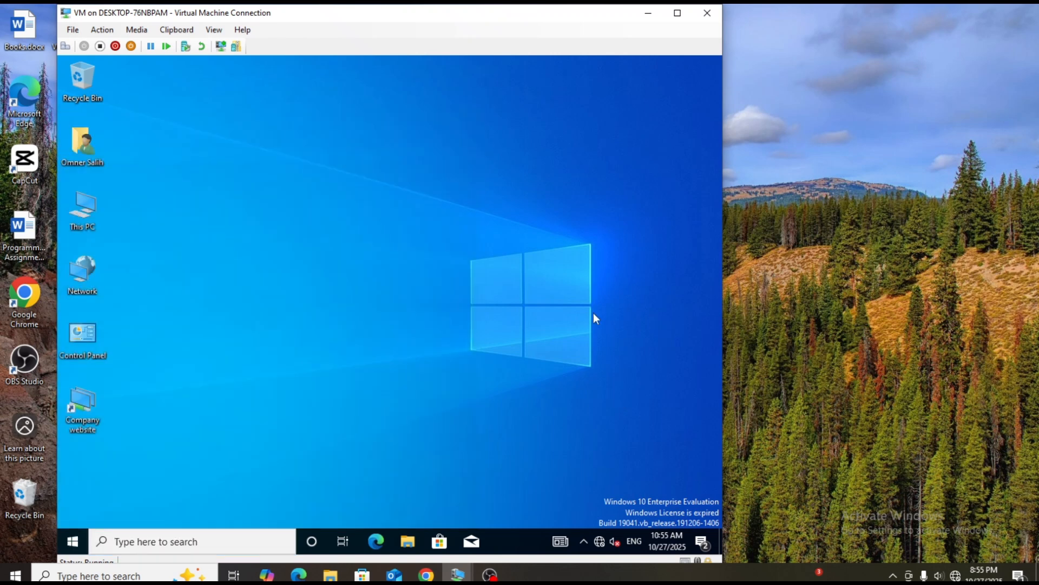
click(73, 541)
click(82, 514)
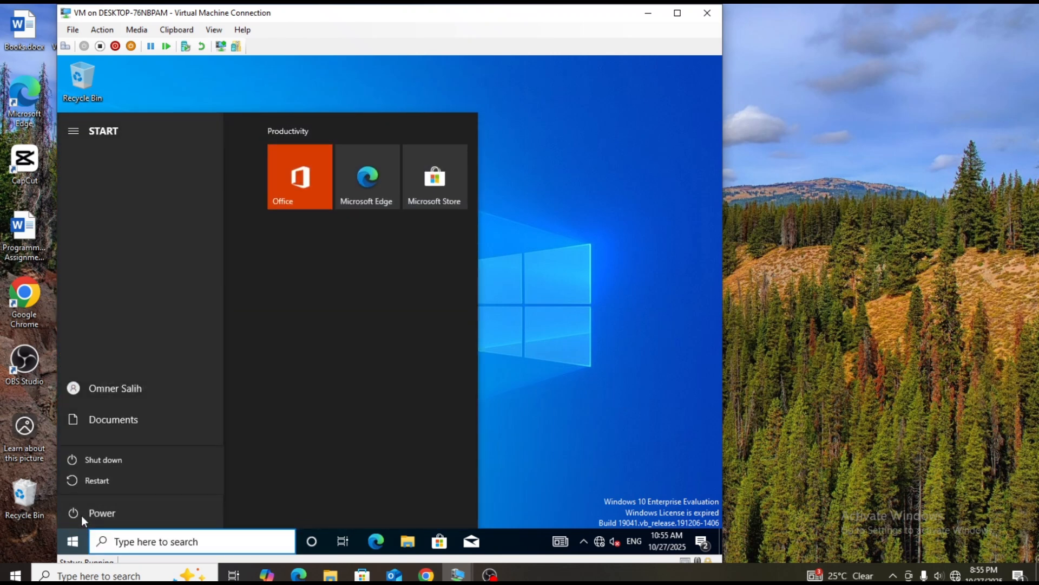
click(562, 345)
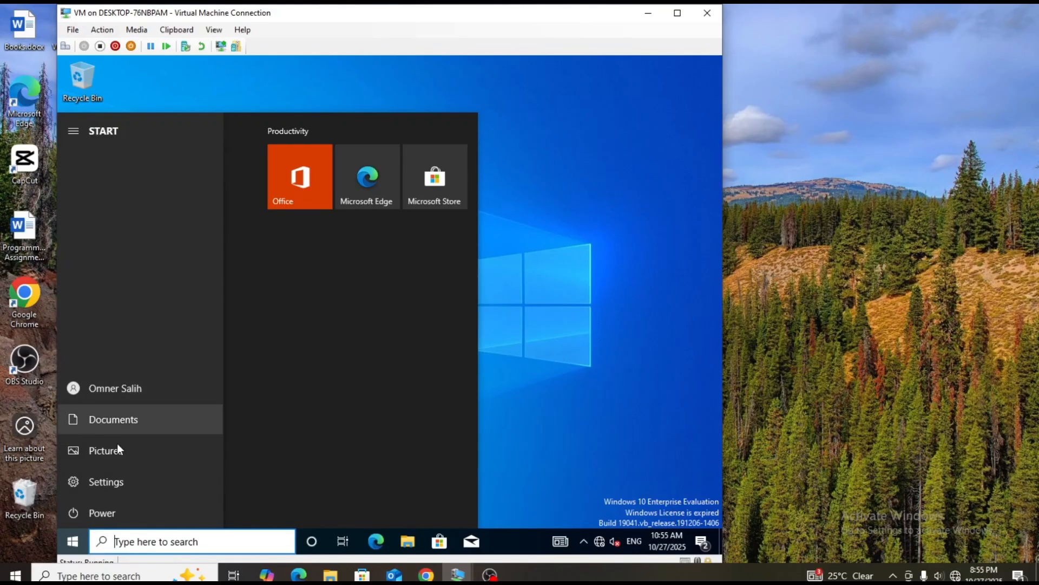
Sign the current user out of the client VM and sign back in with the account password
click(116, 388)
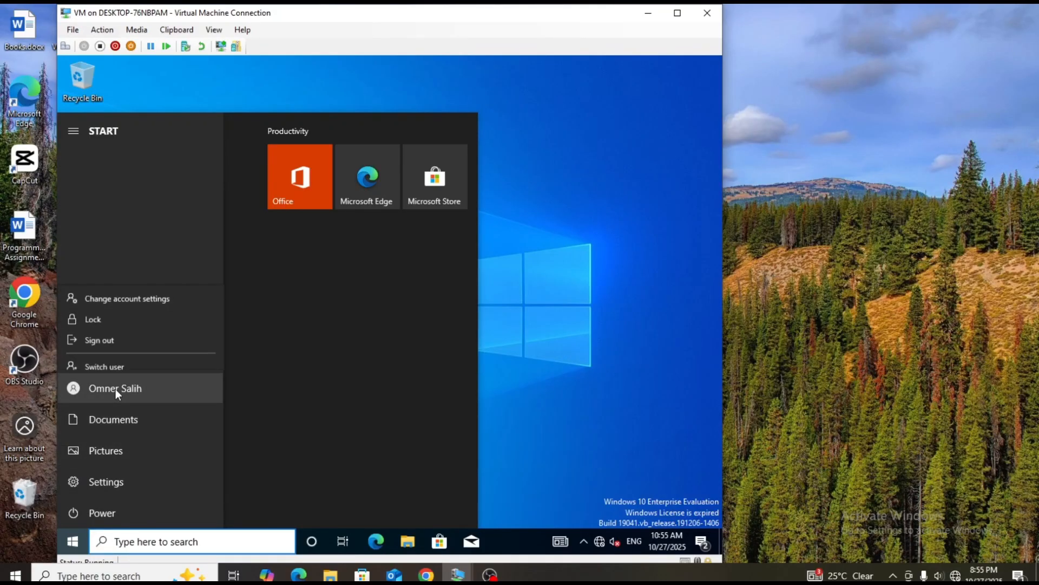
click(105, 329)
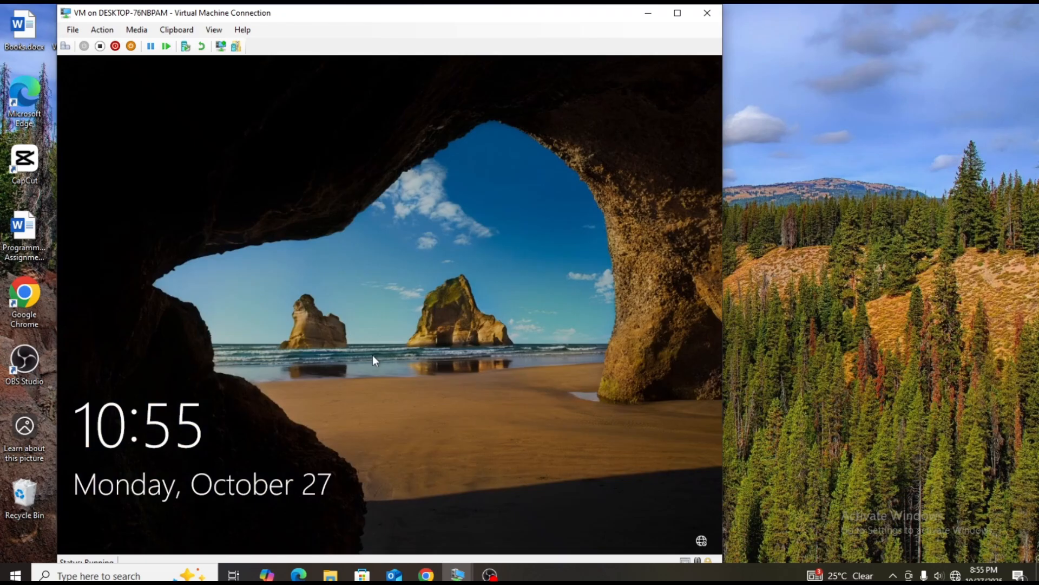
click(373, 357)
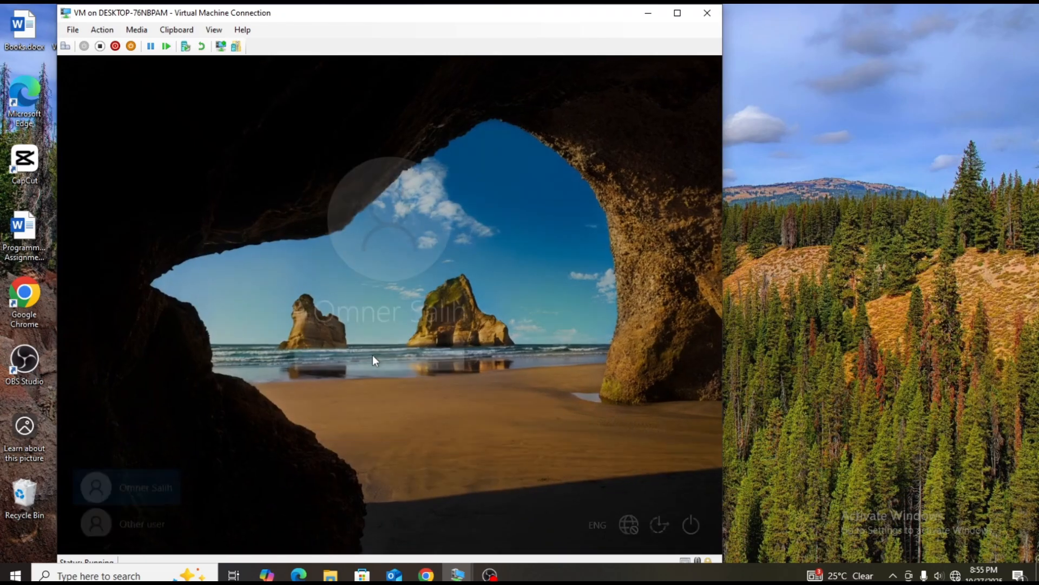
text(•••••••)
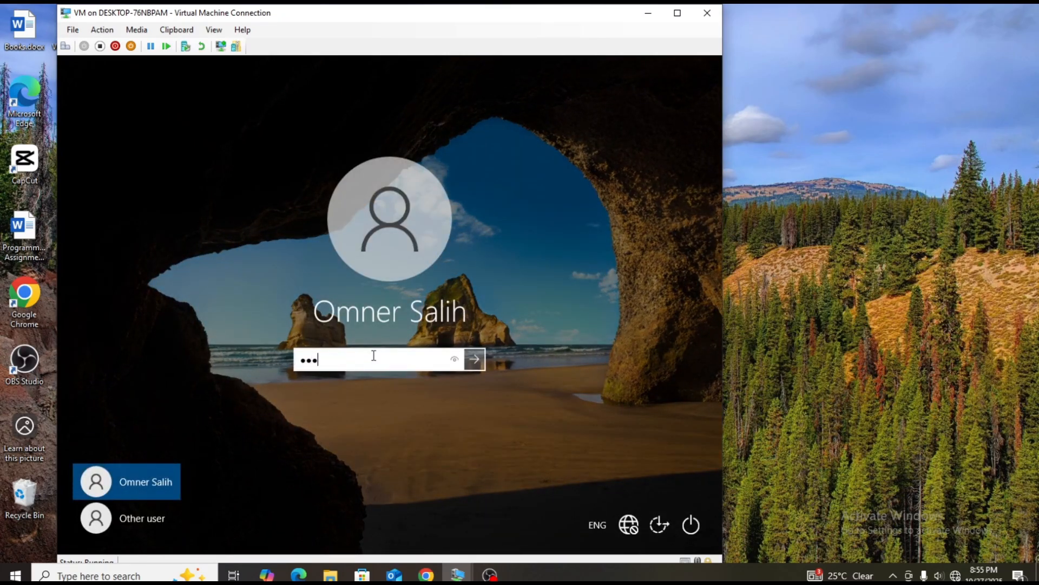
text(••••••)
key(Return)
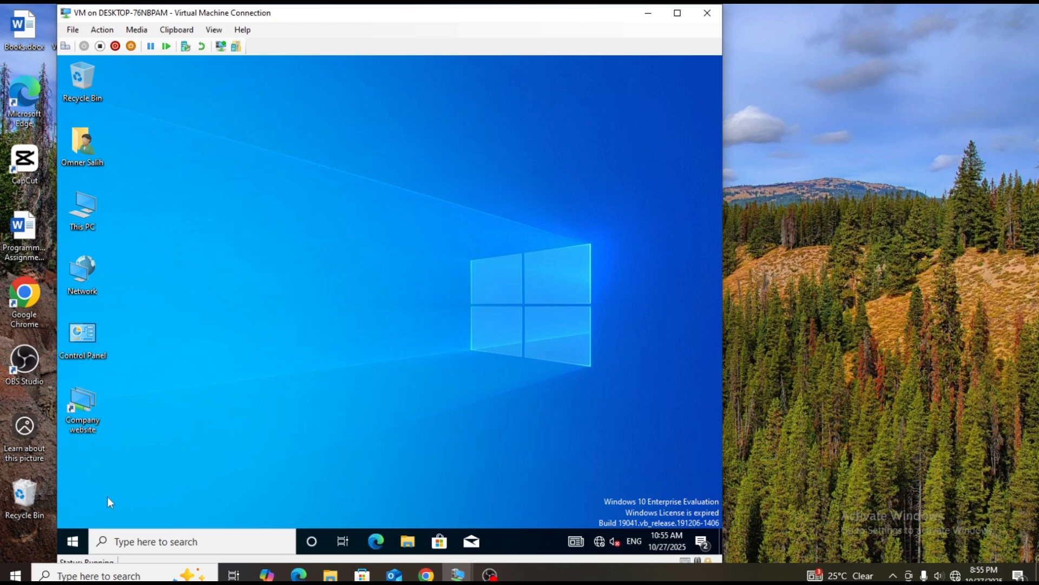
Check which power options the Start menu offers in the renewed user session, and close the menu
click(76, 541)
click(82, 511)
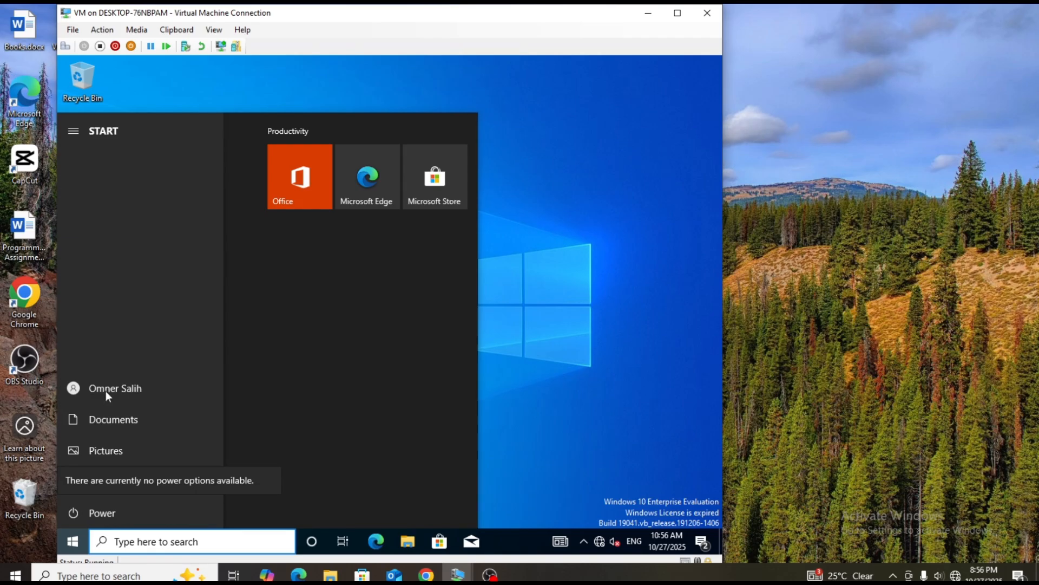
click(505, 232)
Send Ctrl+Alt+Delete to the client VM and sign out from the Windows security screen
click(103, 32)
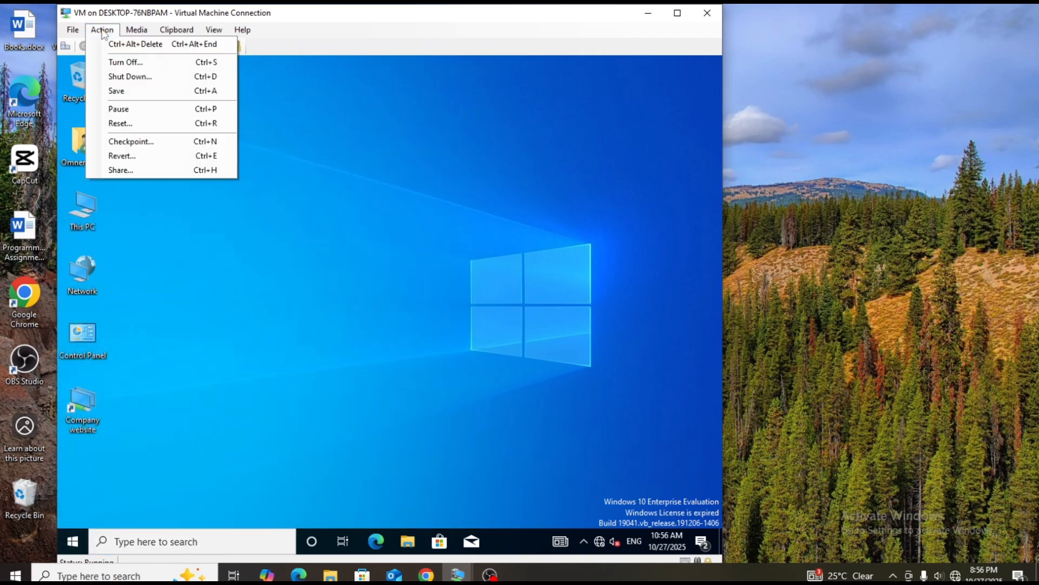
click(140, 45)
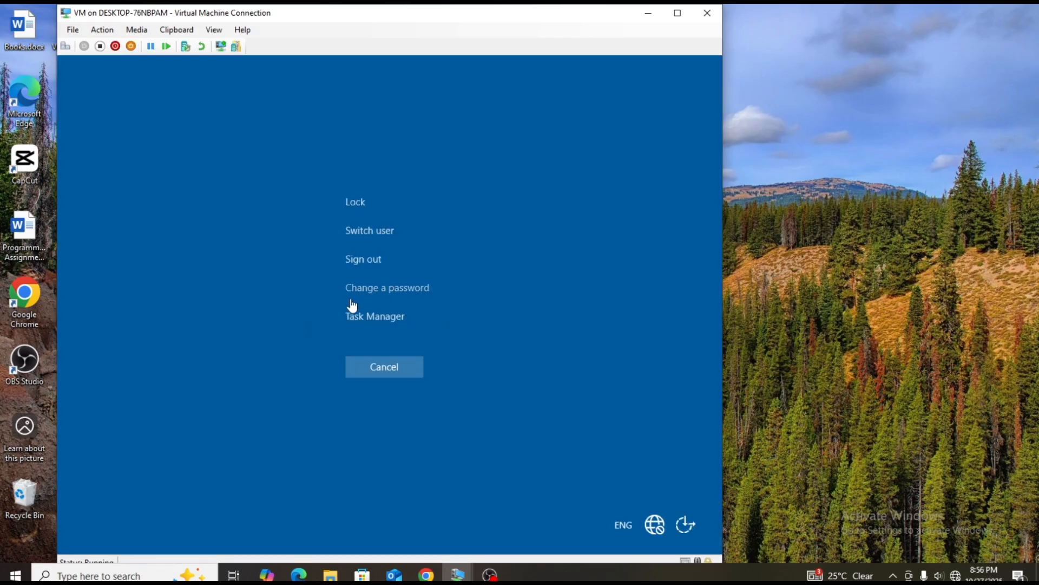
click(363, 261)
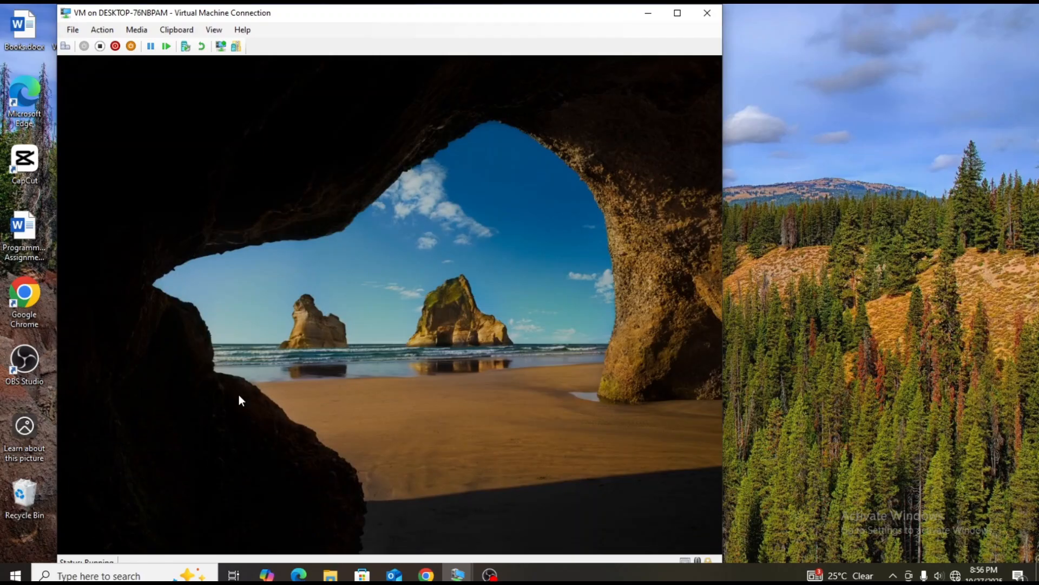
Try to sign in to the client VM as another domain user with the username and account password
click(239, 395)
click(138, 524)
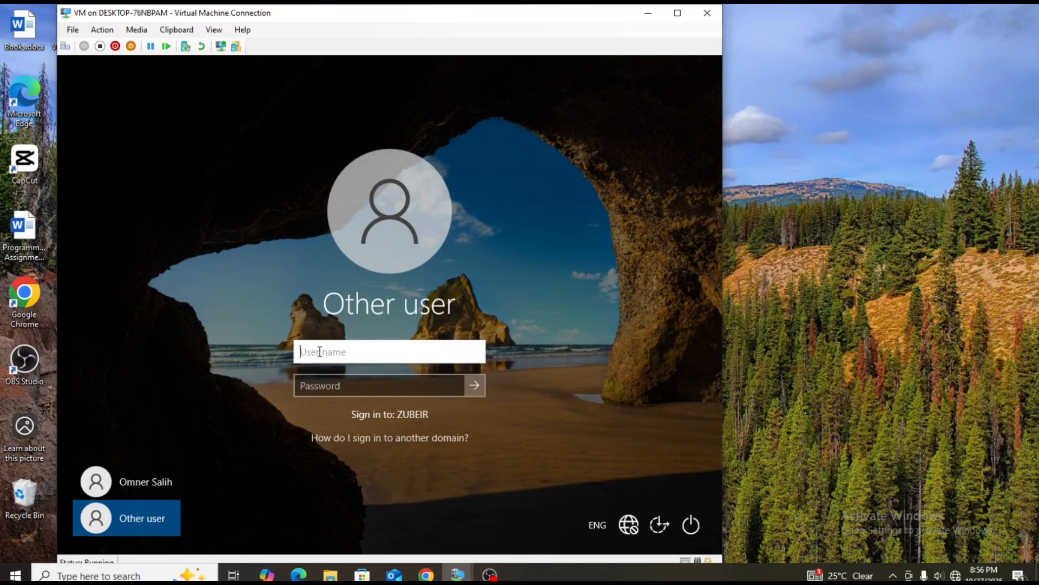
text(Zubeir)
click(327, 391)
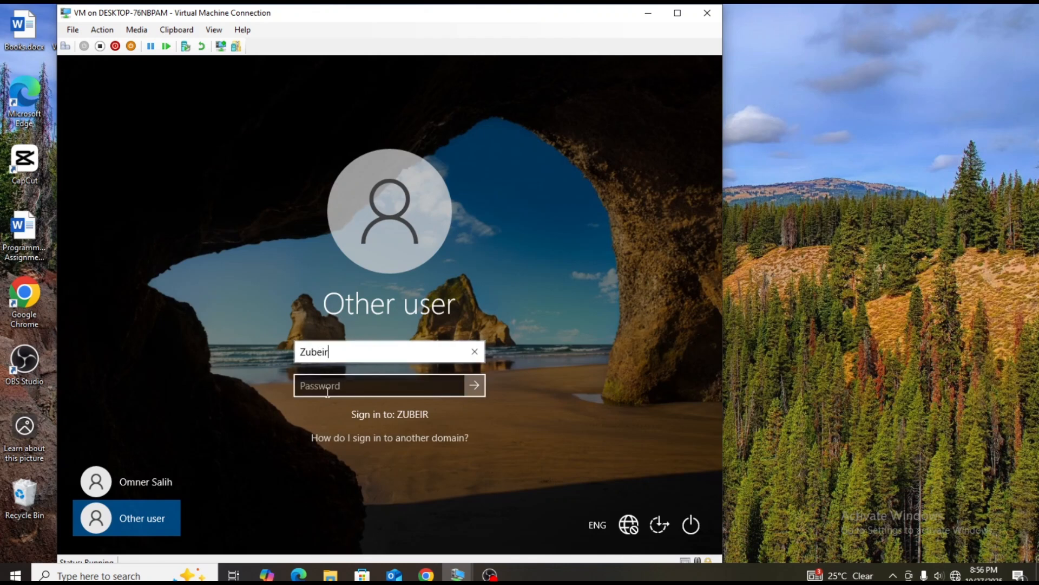
text(•••••••••••)
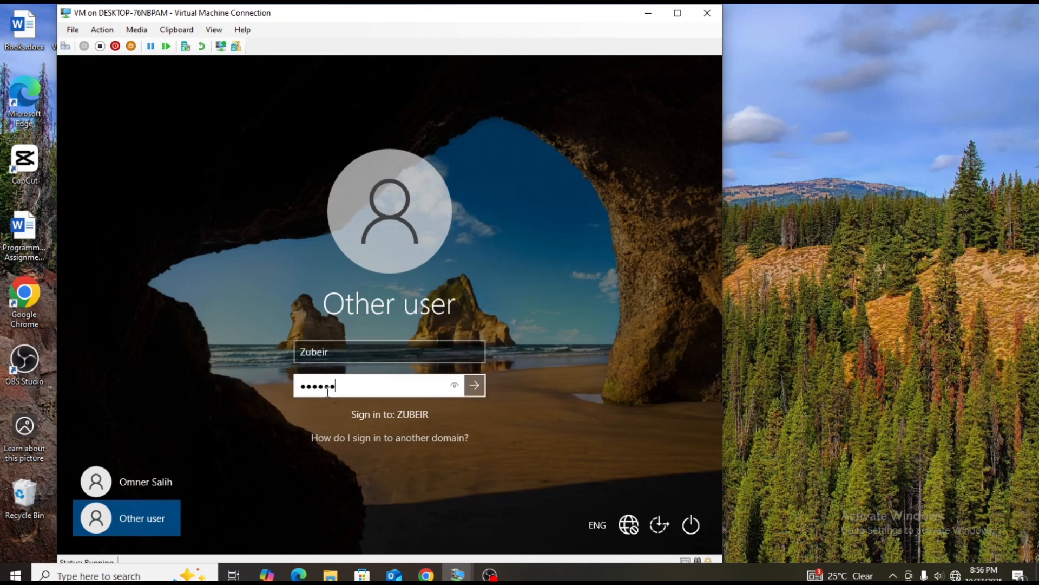
text(•••••)
key(Return)
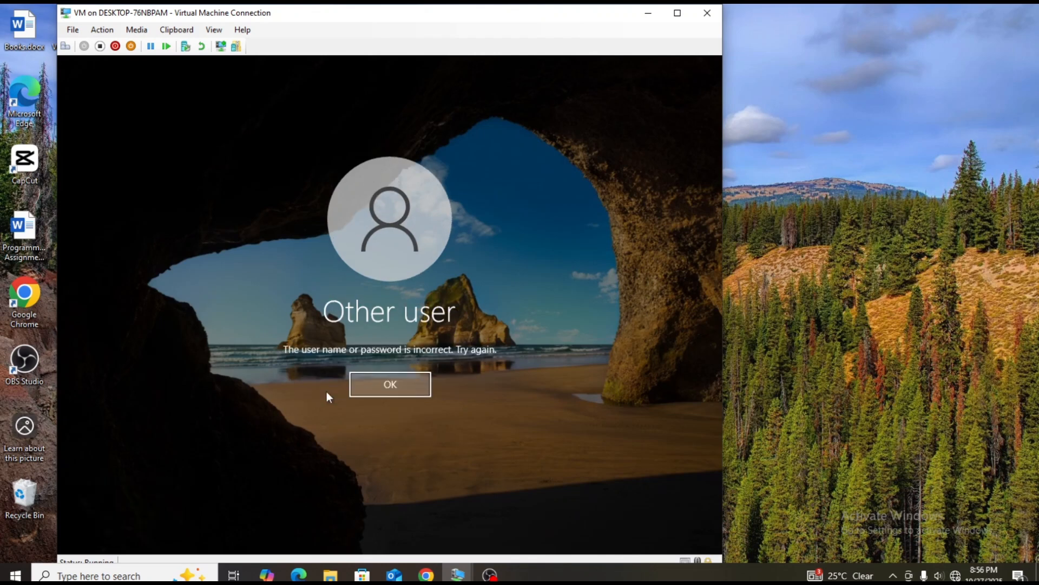
Dismiss the sign-in error and sign in as the same domain user by re-entering the account password
click(396, 383)
text(••••••••••)
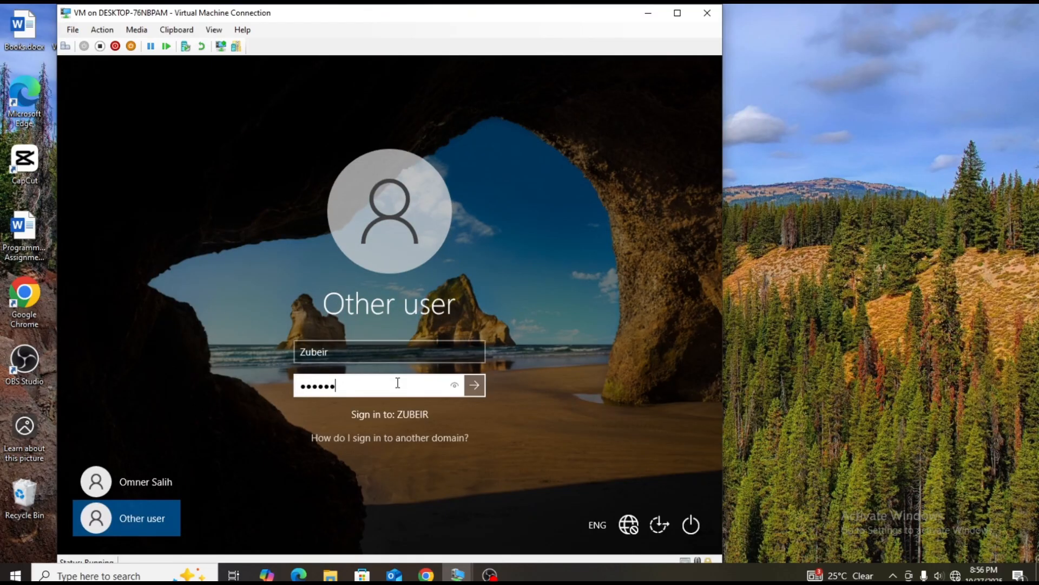
text(••••)
key(Return)
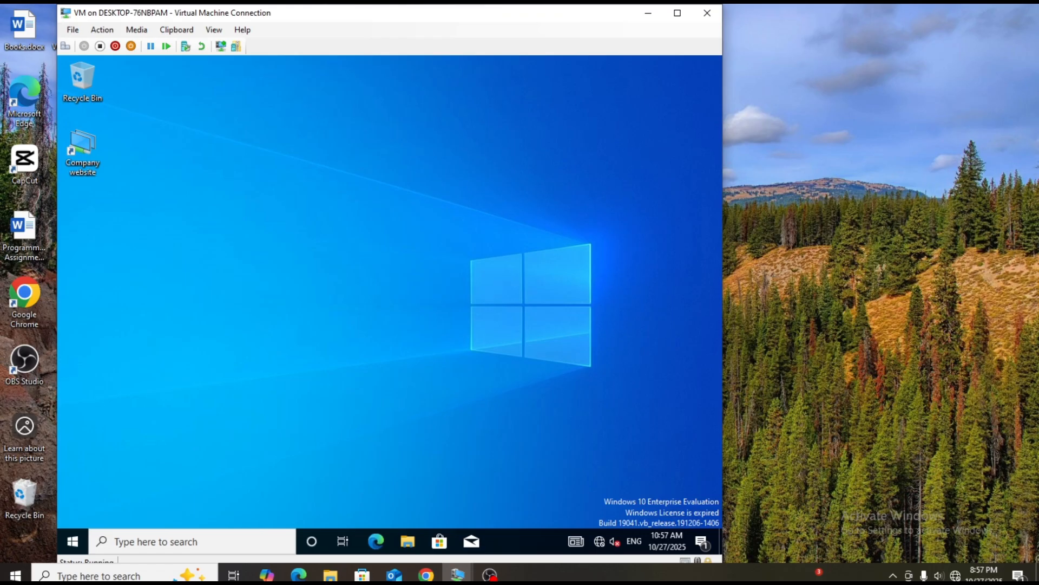
Check the Start menu's power options for the second user and open Command Prompt on the client VM
click(81, 536)
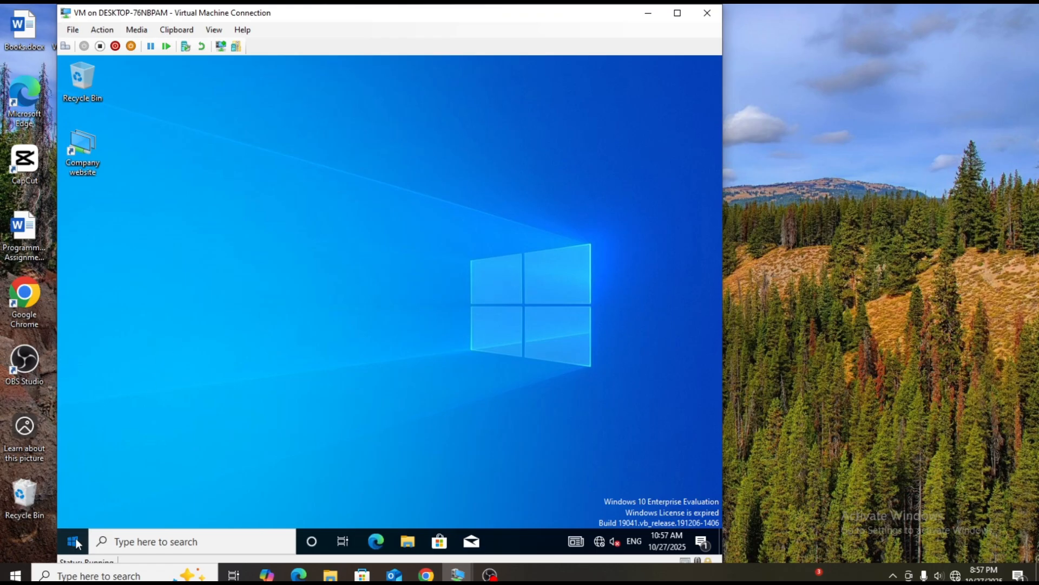
click(82, 512)
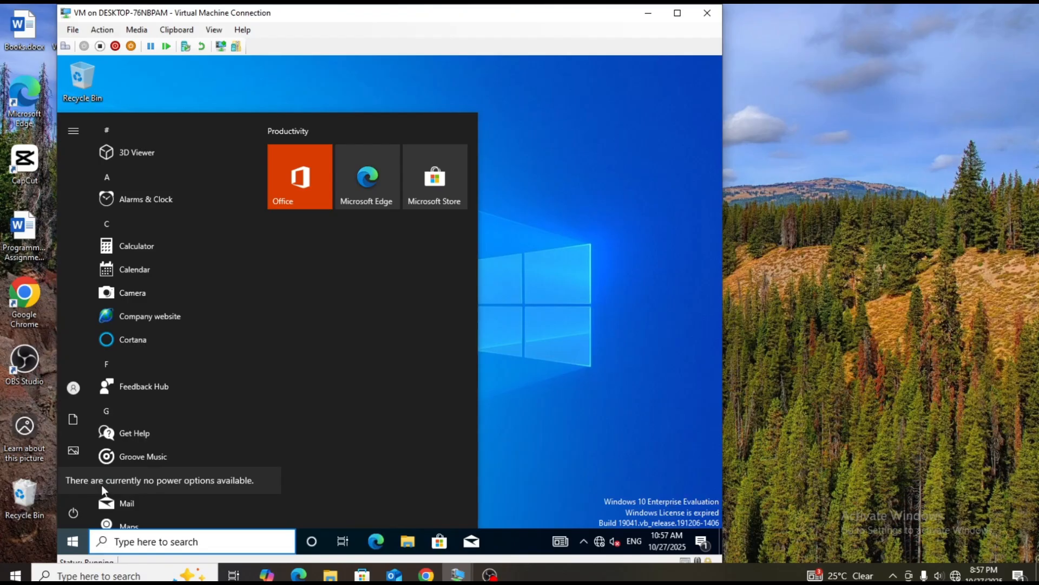
click(149, 539)
text(cmd)
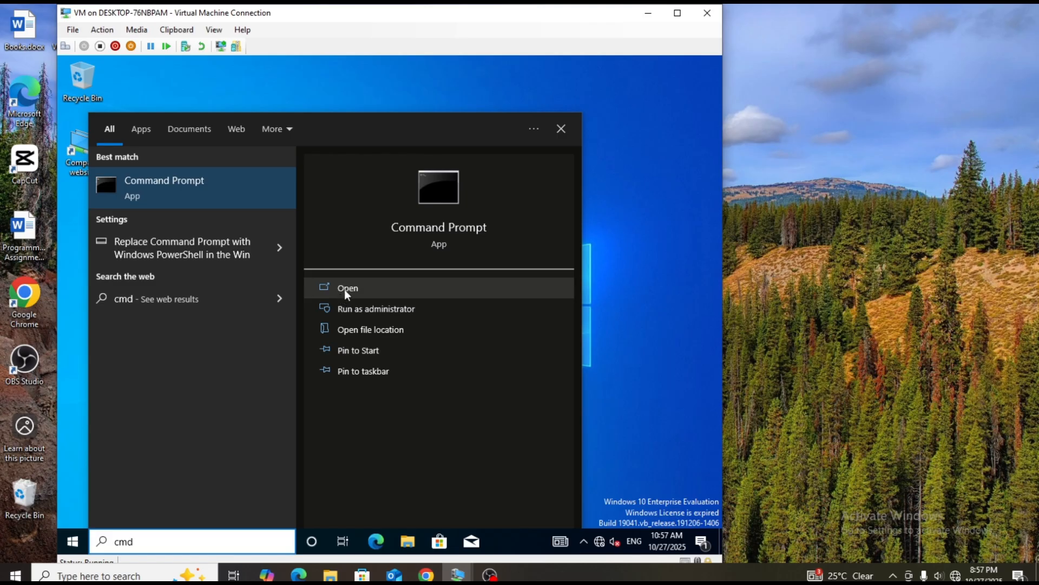
click(344, 289)
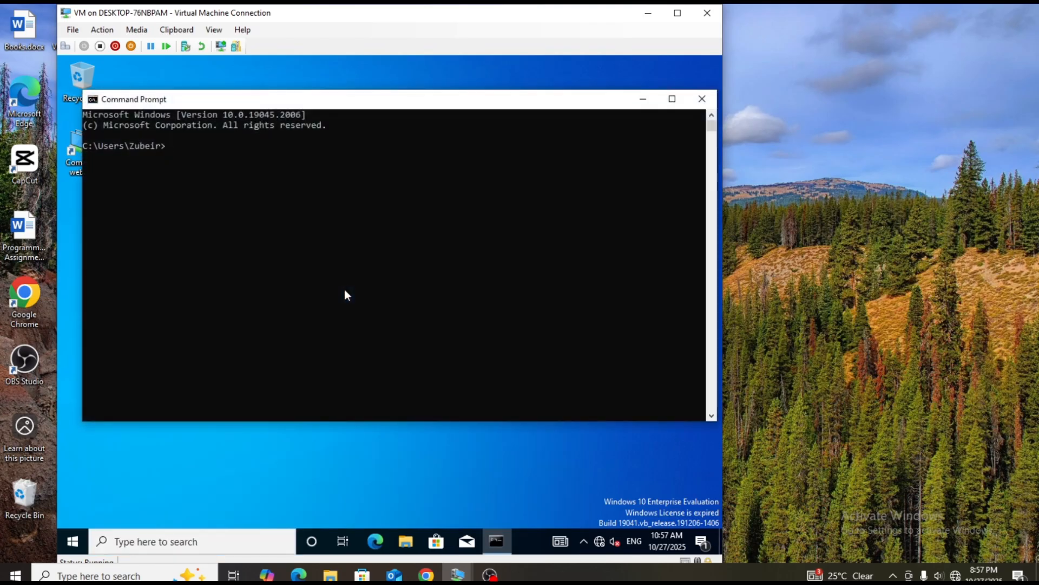
Run "gpresult /r" to list the Group Policy Objects applied to the signed-in user
text(gp)
text(sul;)
text( /r)
key(Return)
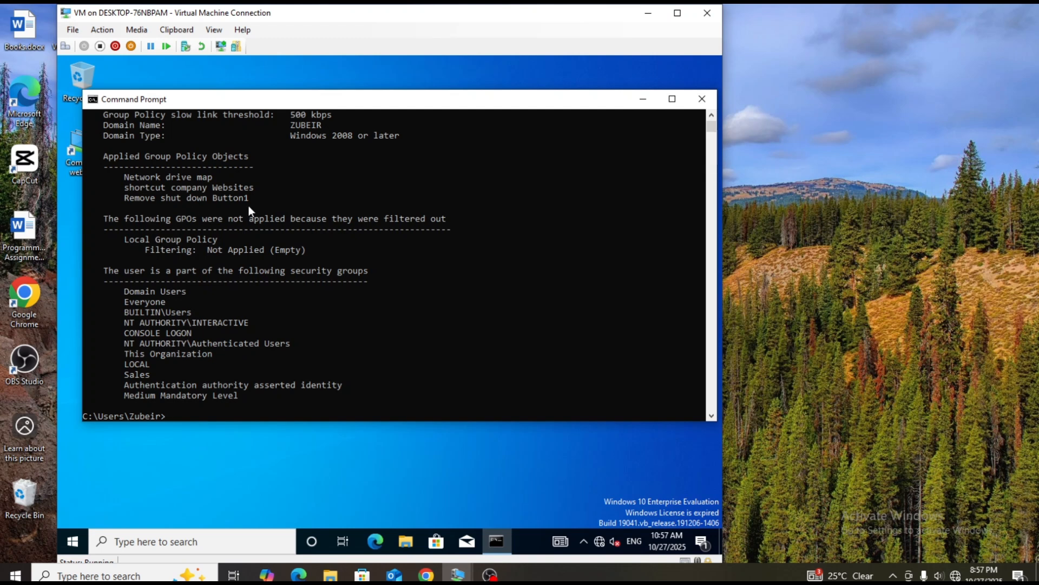
On DC01, delete the "Remove shut down Button1" GPO link from the Sales organizational unit and close Group Policy Management
click(700, 100)
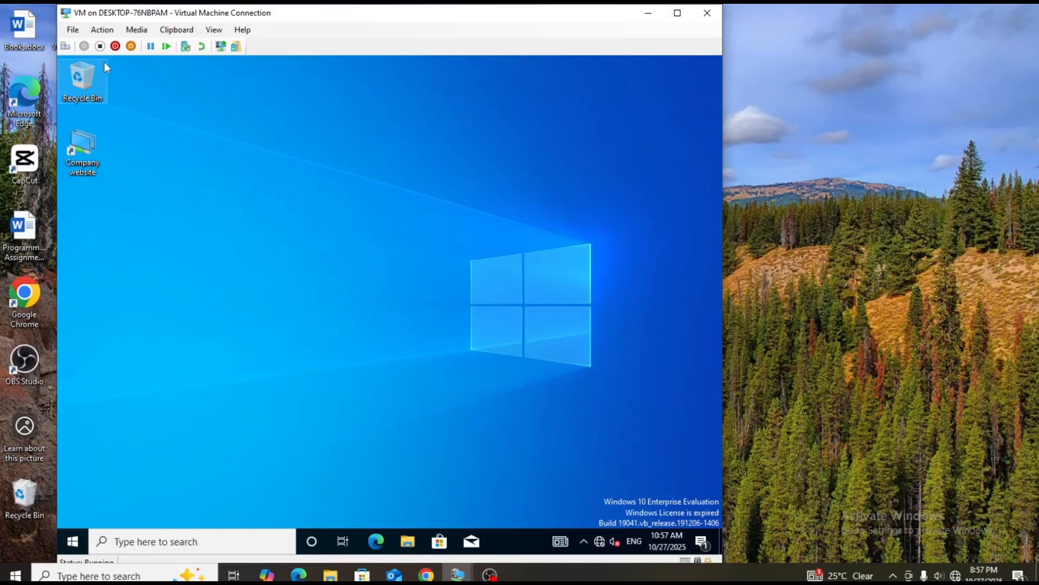
mouse_move(457, 575)
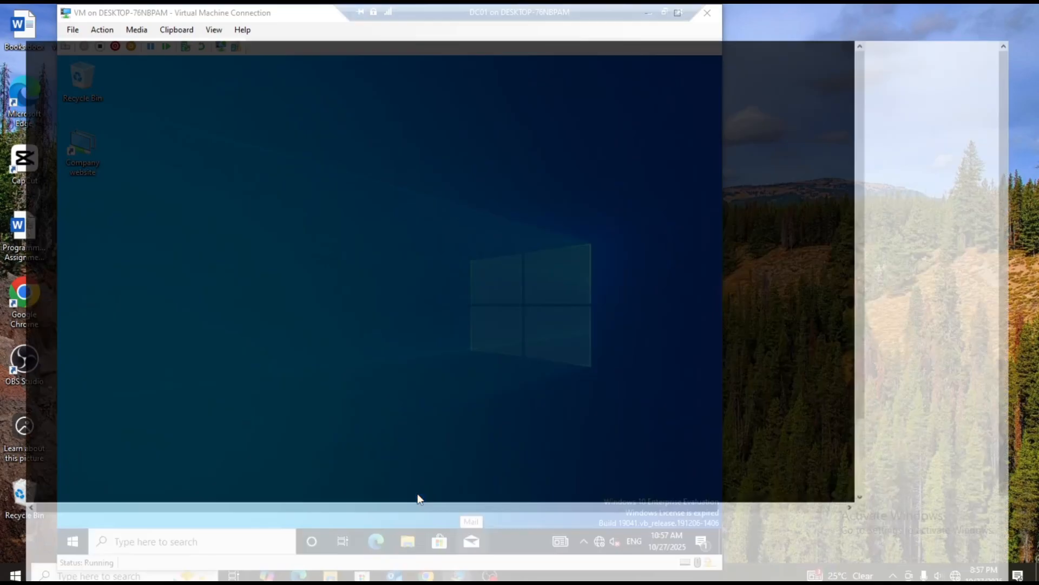
click(418, 495)
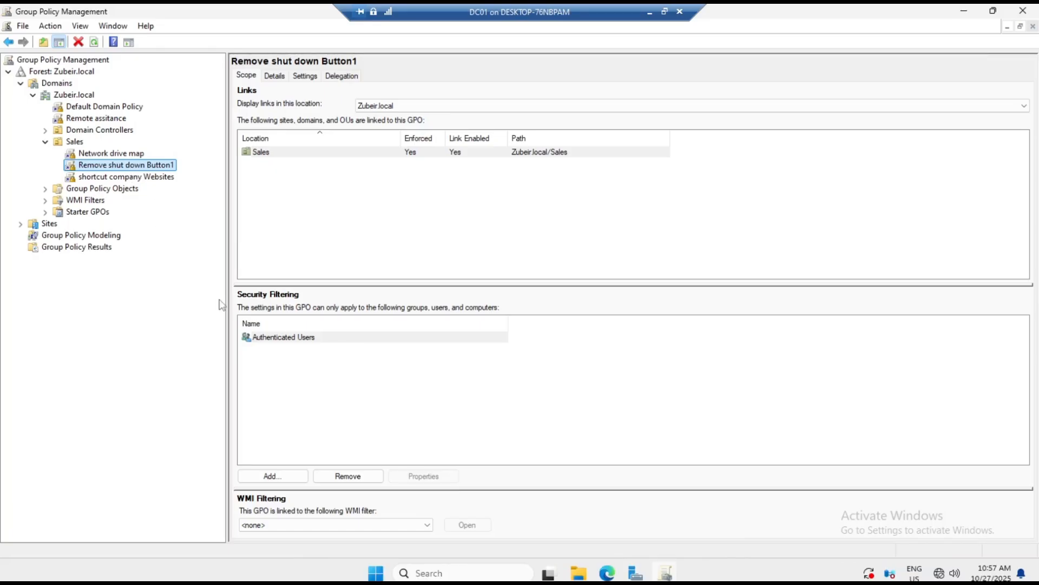
right_click(114, 165)
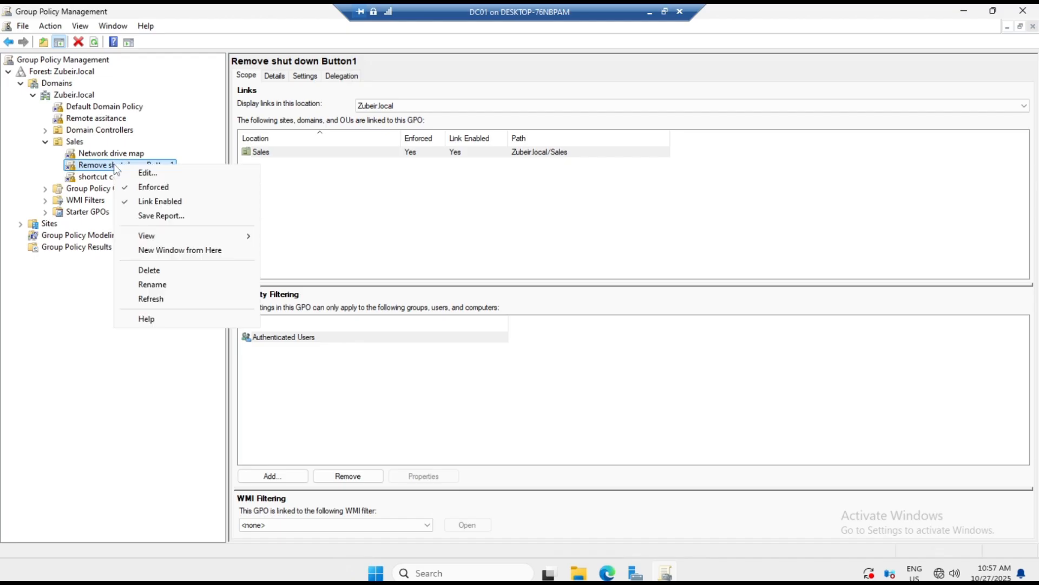
click(157, 270)
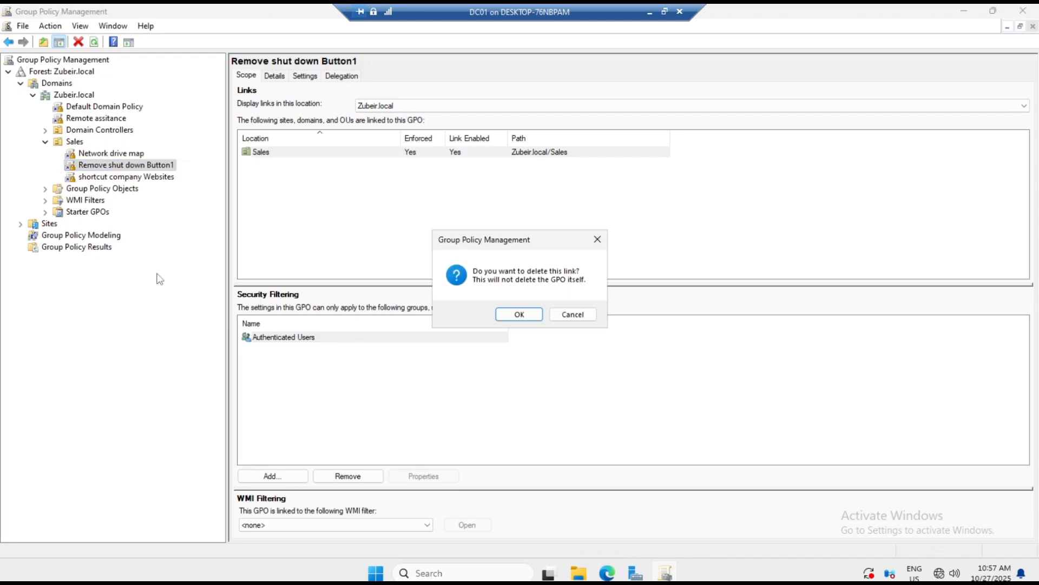
click(519, 315)
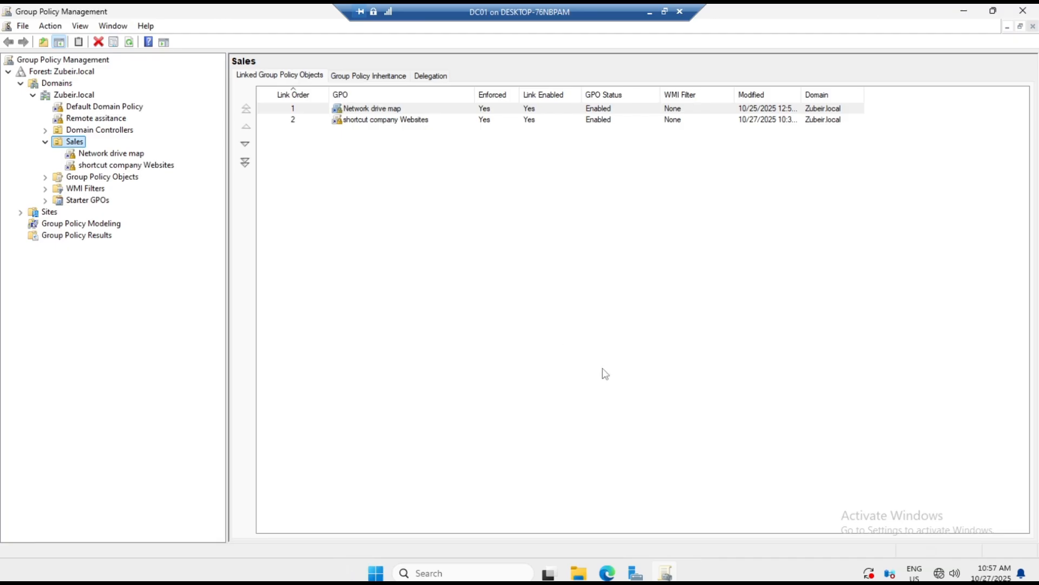
click(1021, 10)
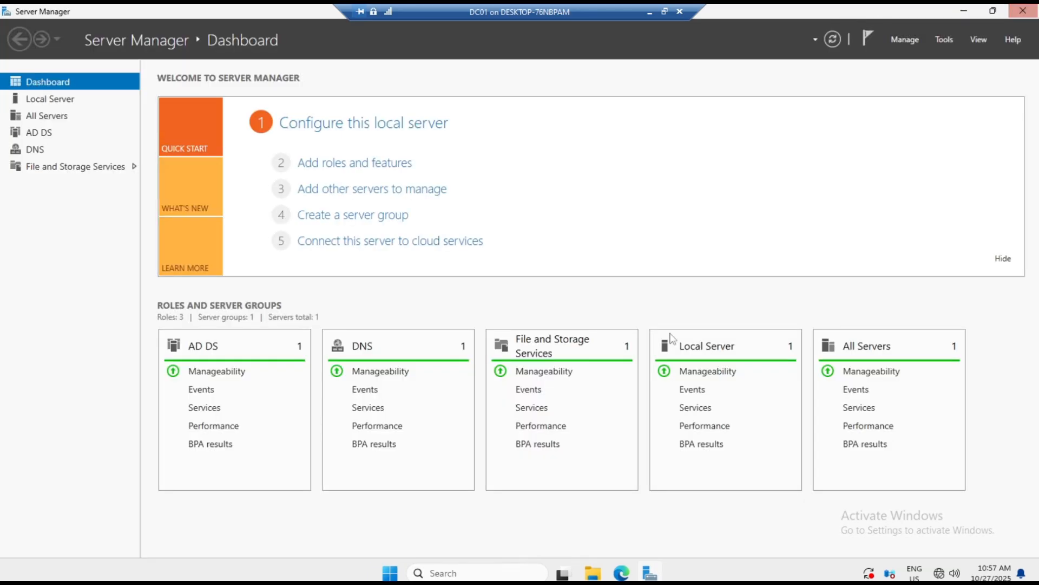
Return to the client VM and force a Group Policy refresh from Command Prompt with "gpupdate /force"
click(653, 10)
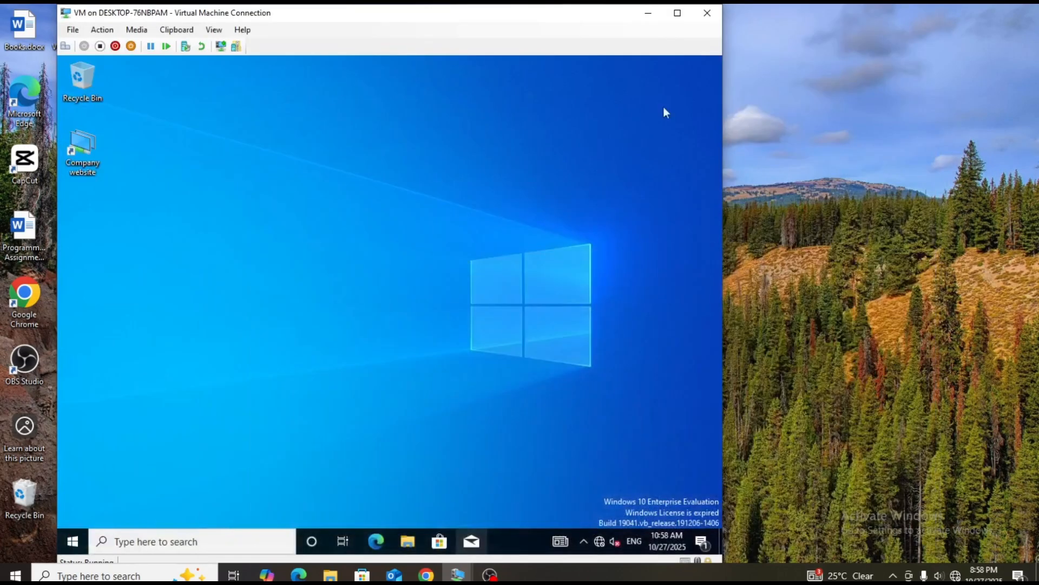
click(149, 540)
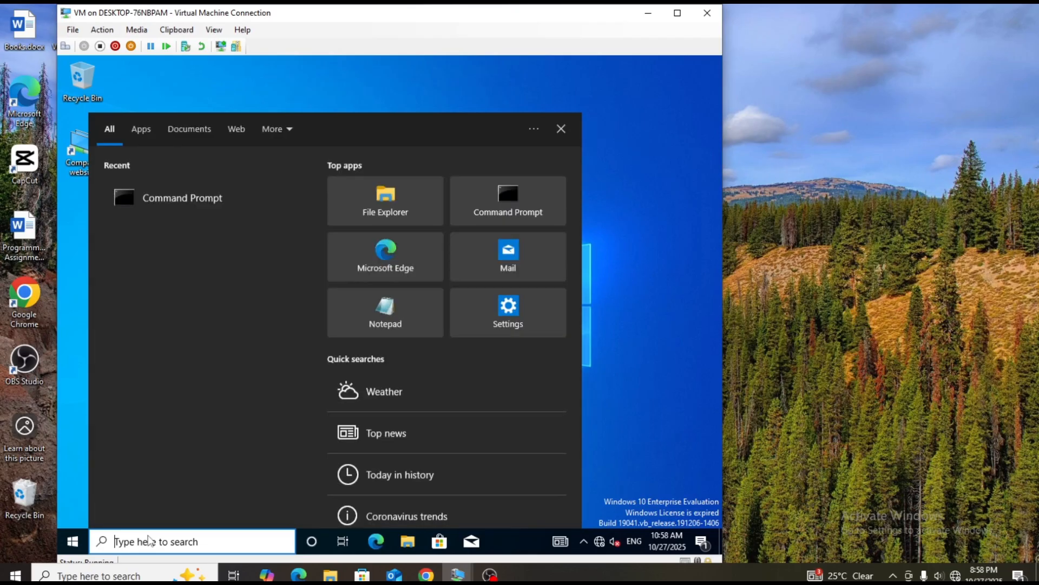
text(cmd)
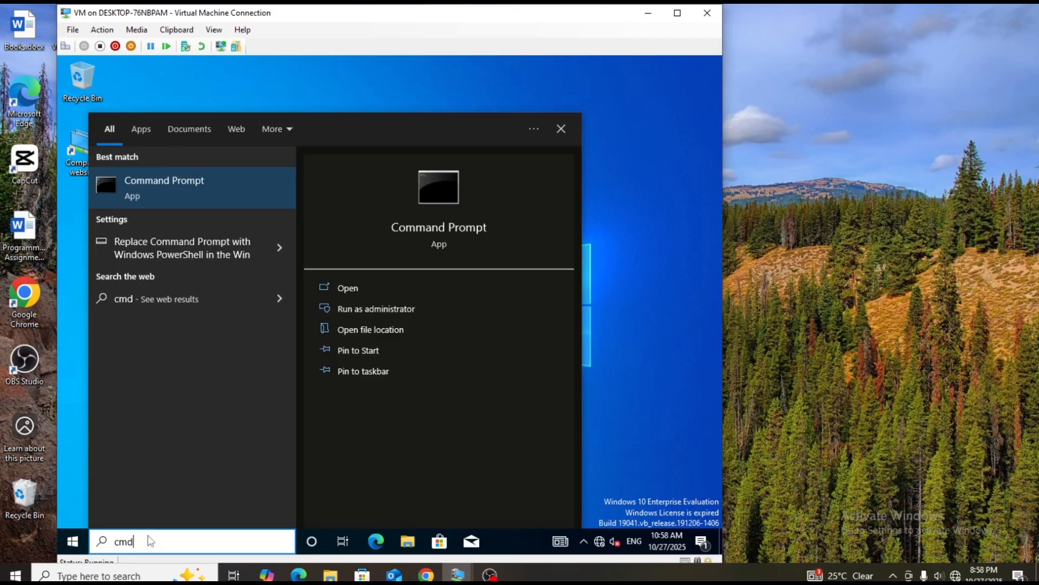
click(381, 290)
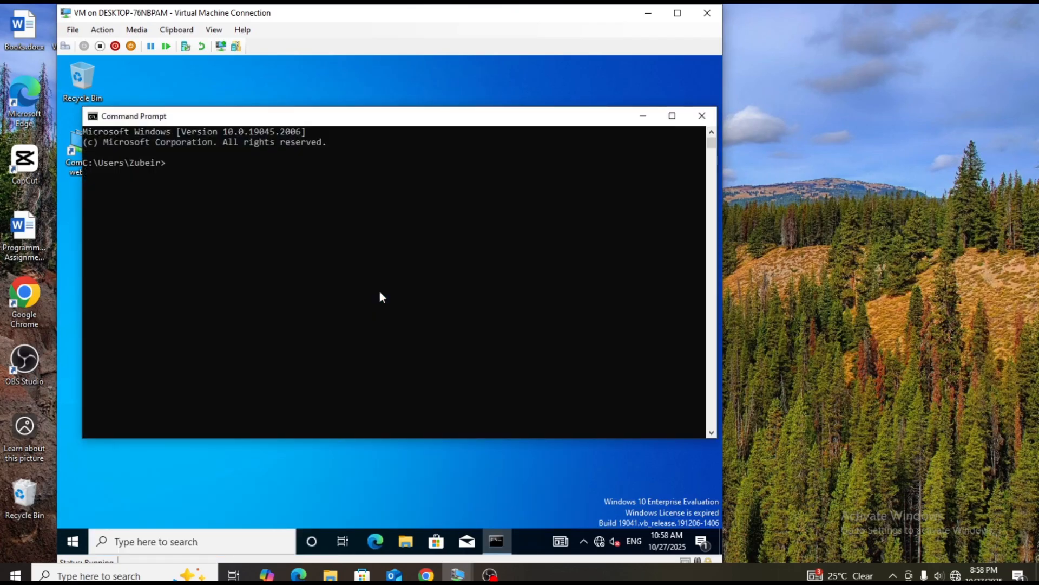
text(gpupdate /force)
key(Return)
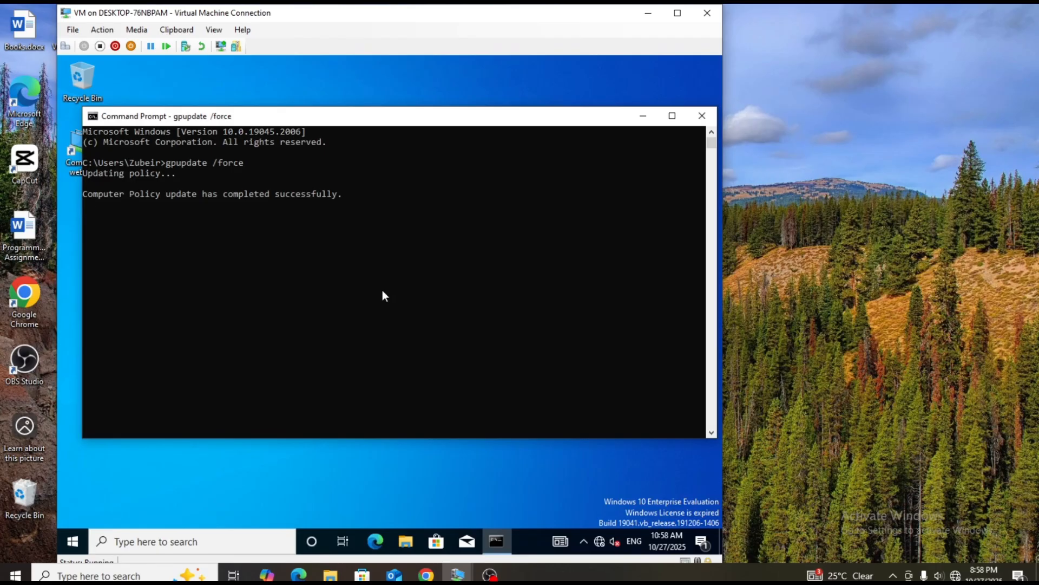
click(702, 116)
Check which power options the Start menu offers on the client VM, and close the menu
click(65, 536)
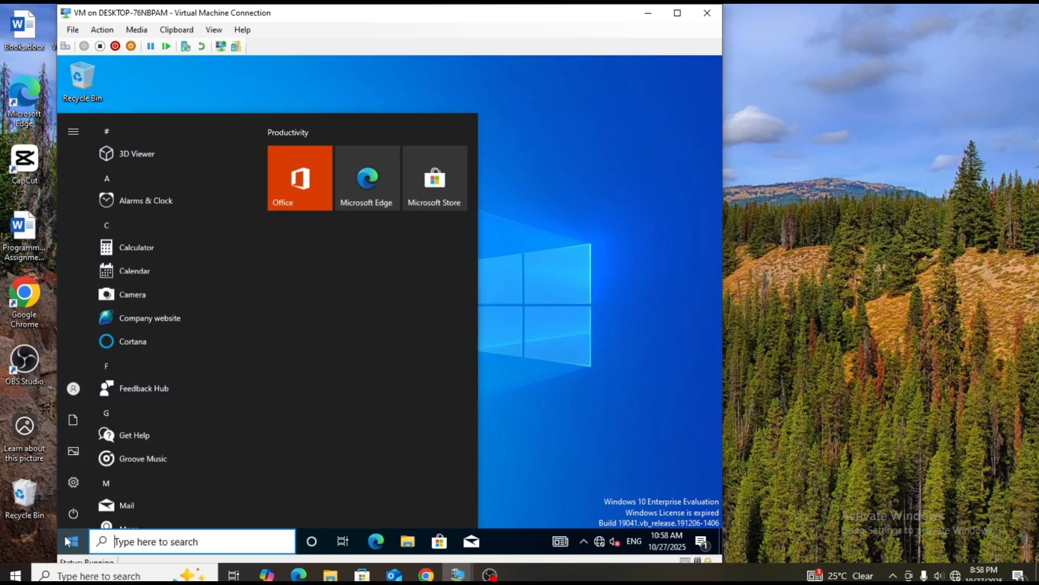
click(81, 514)
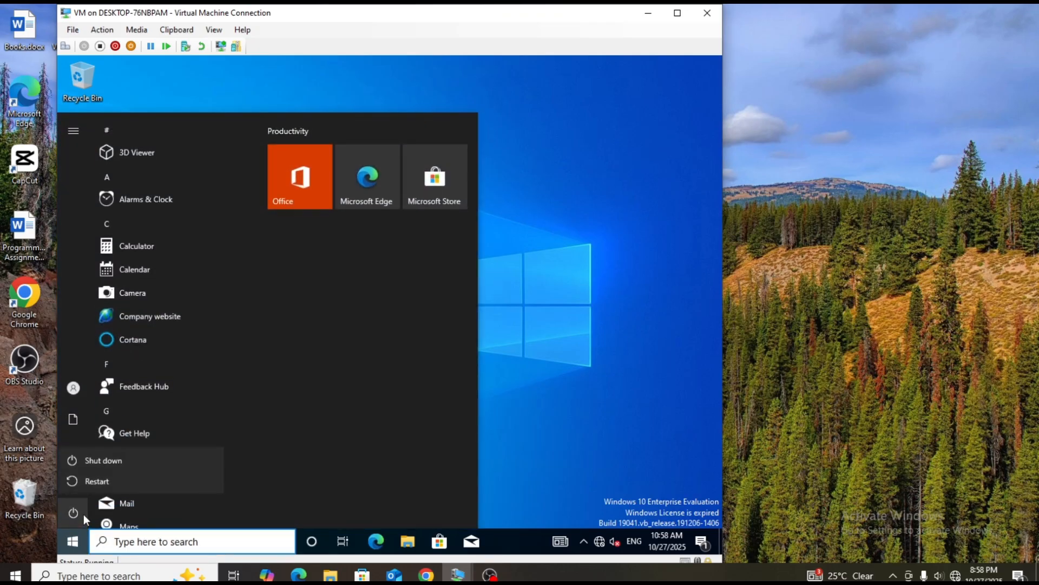
click(600, 331)
click(597, 175)
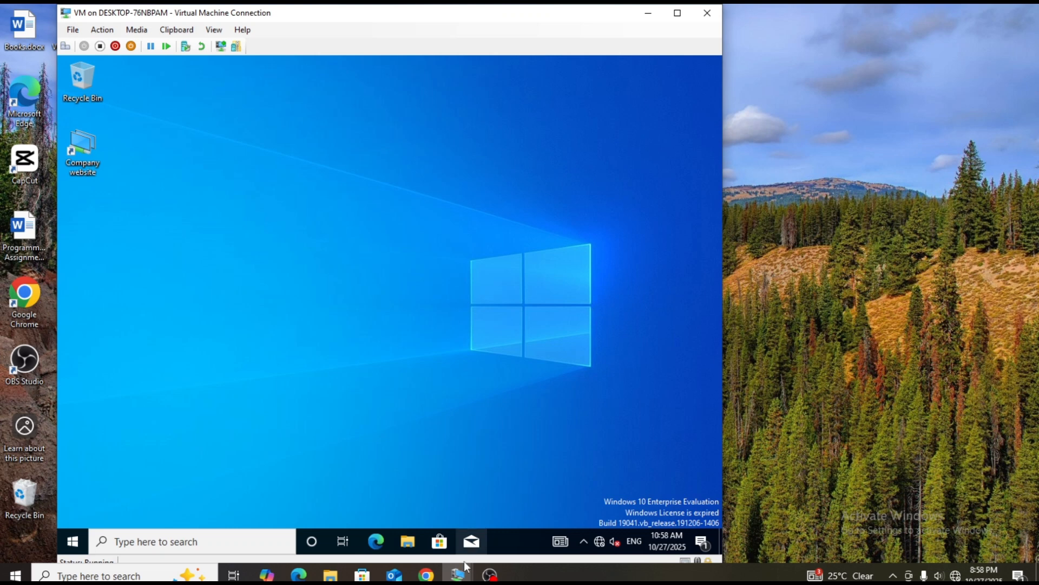
Switch to DC01, restart Server Manager and open Group Policy Management from it
mouse_move(458, 575)
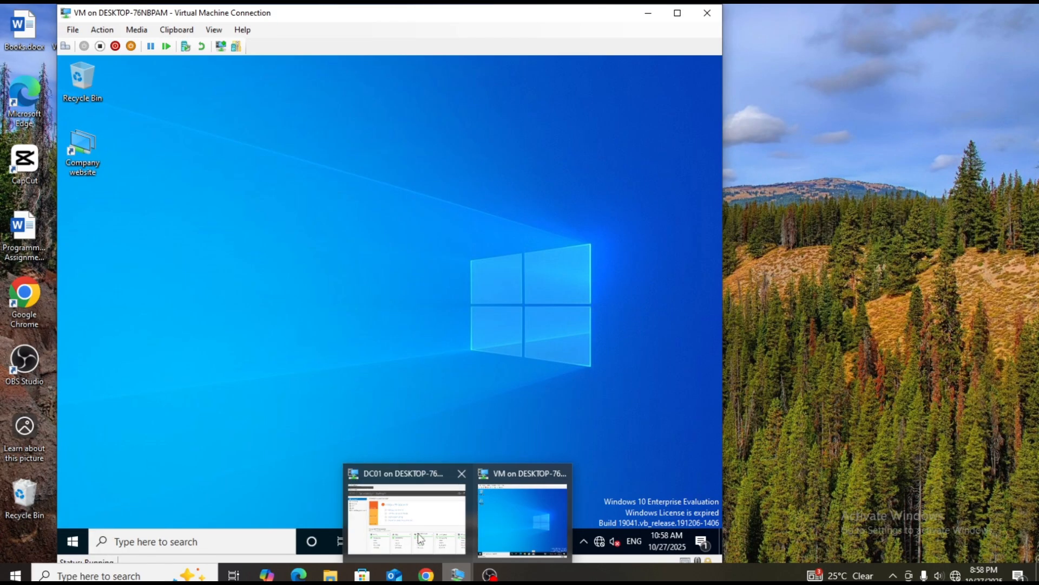
click(414, 503)
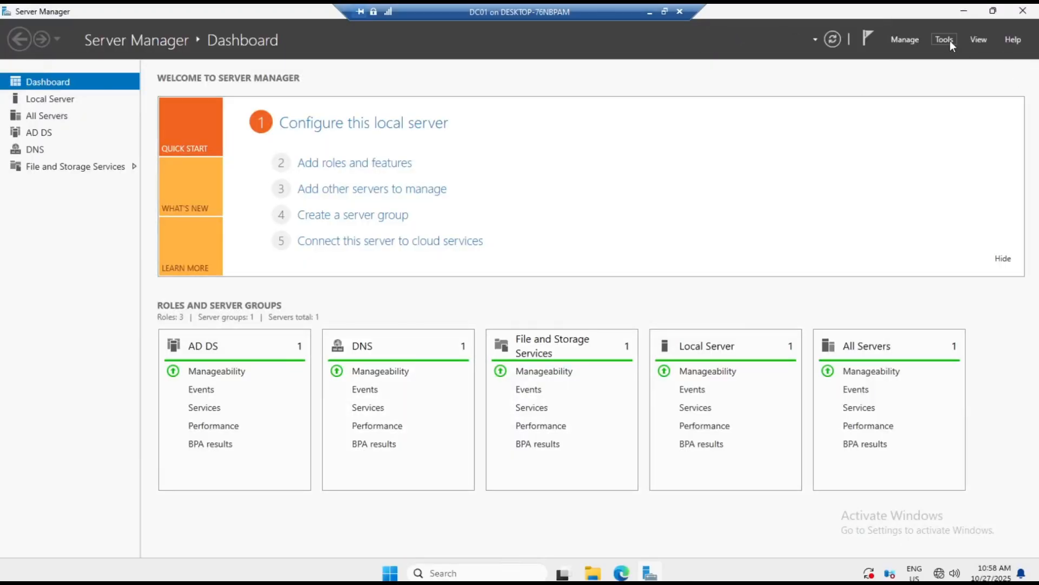
click(1022, 10)
click(404, 573)
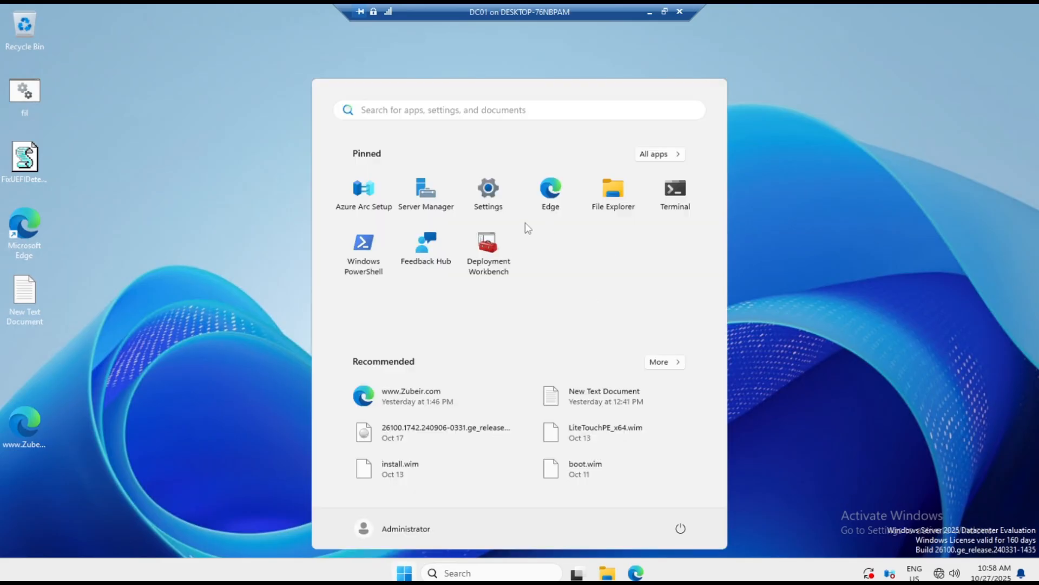
click(438, 195)
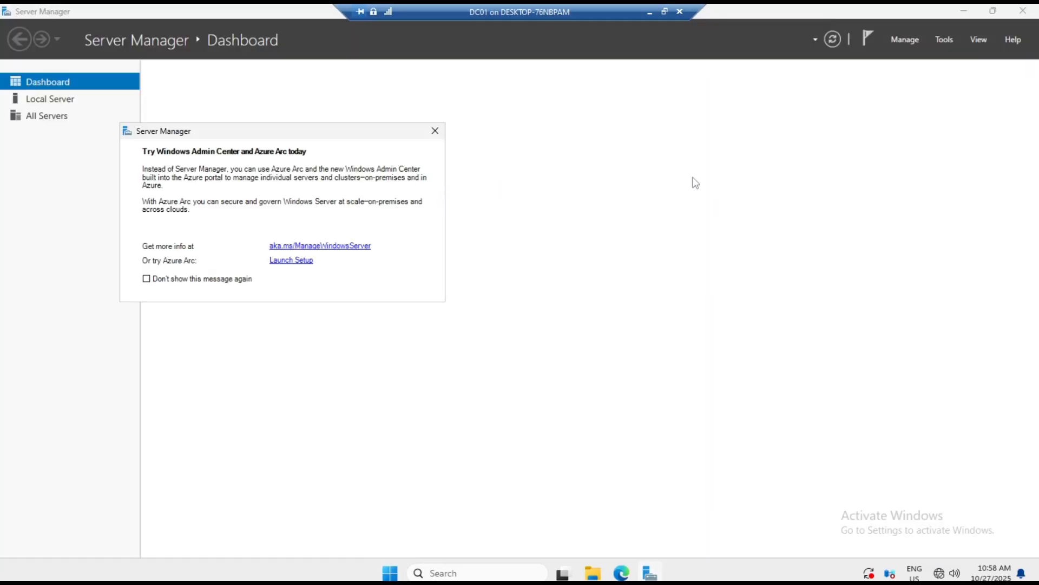
click(439, 135)
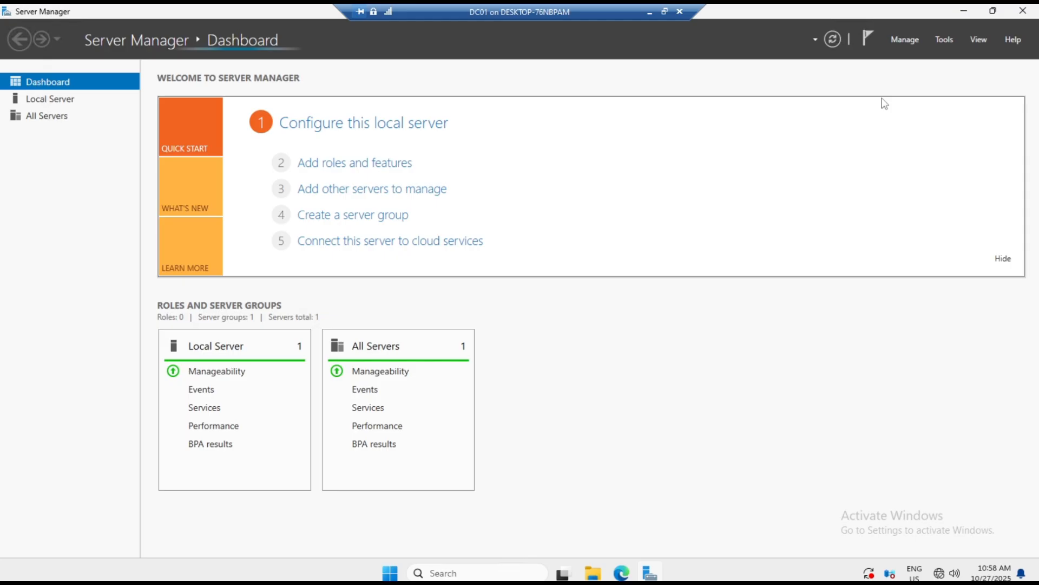
click(943, 41)
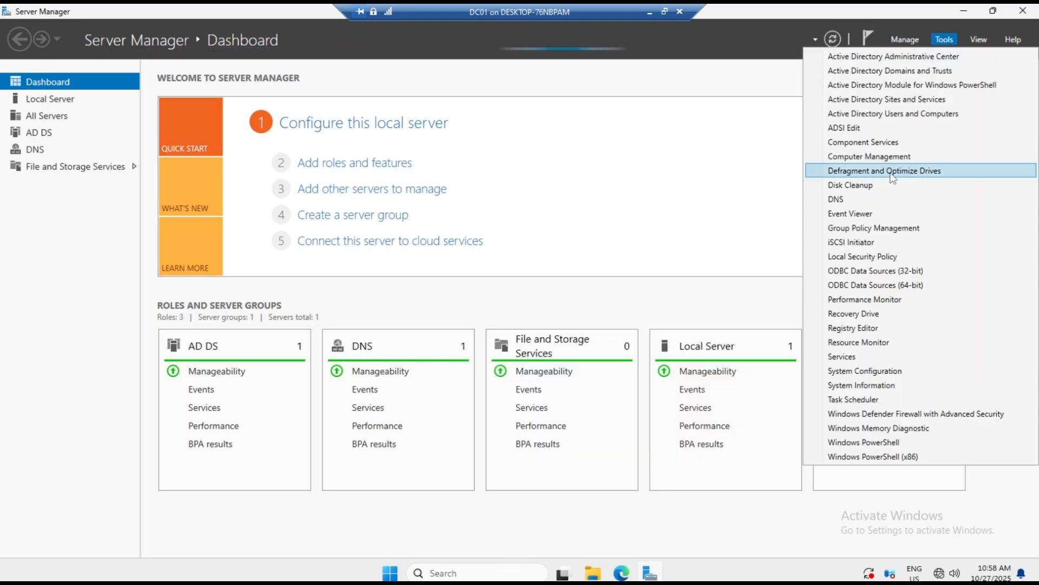
click(890, 231)
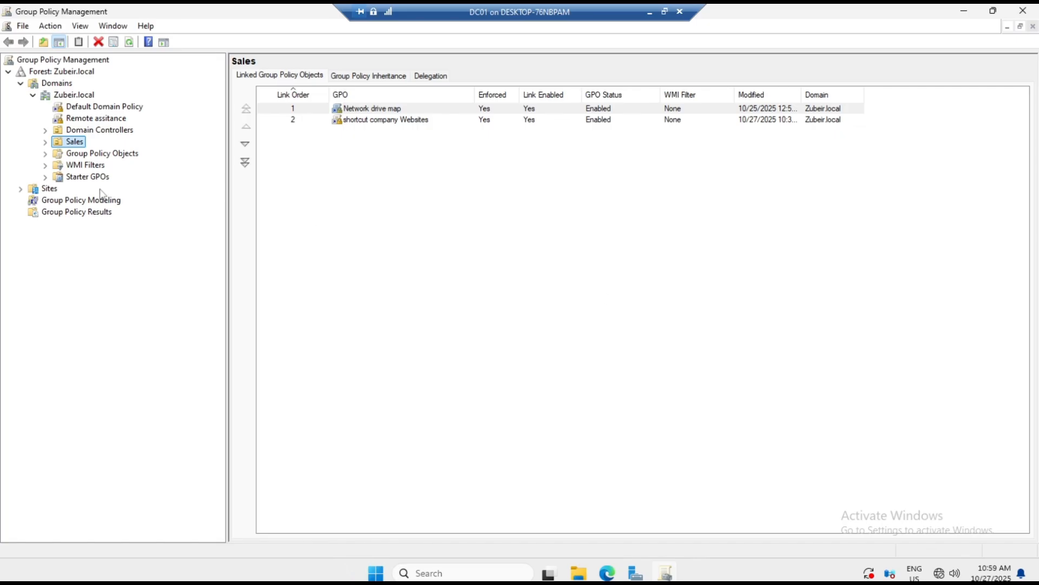
Create a GPO named "Remove shut down" linked to the Sales organizational unit
click(45, 142)
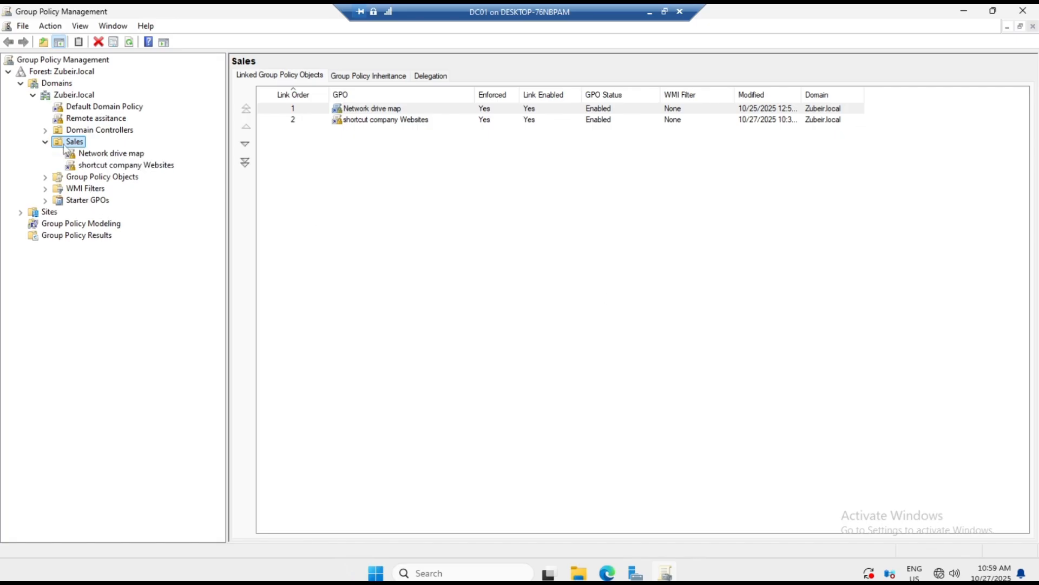
right_click(69, 149)
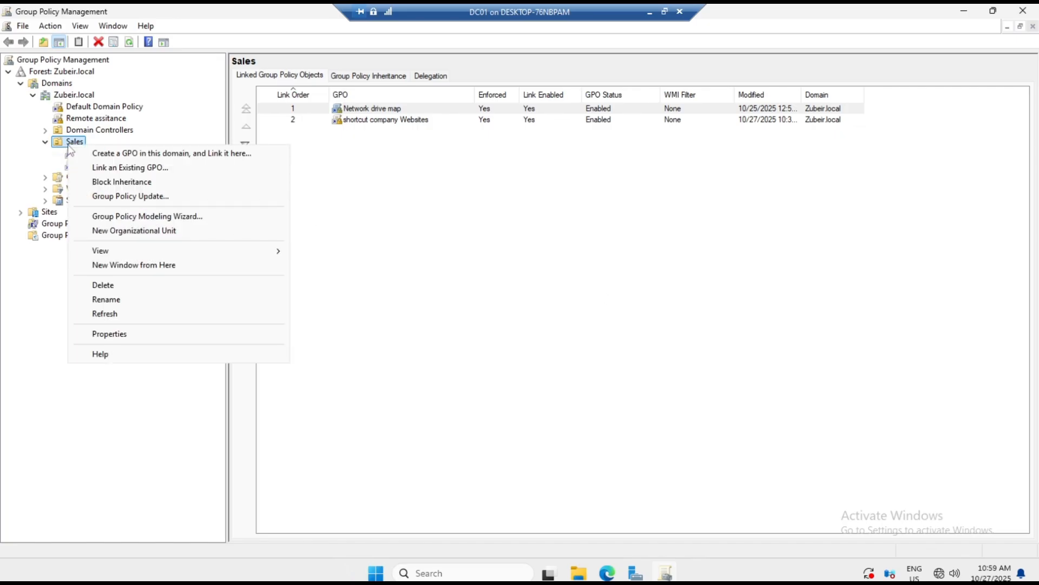
click(119, 155)
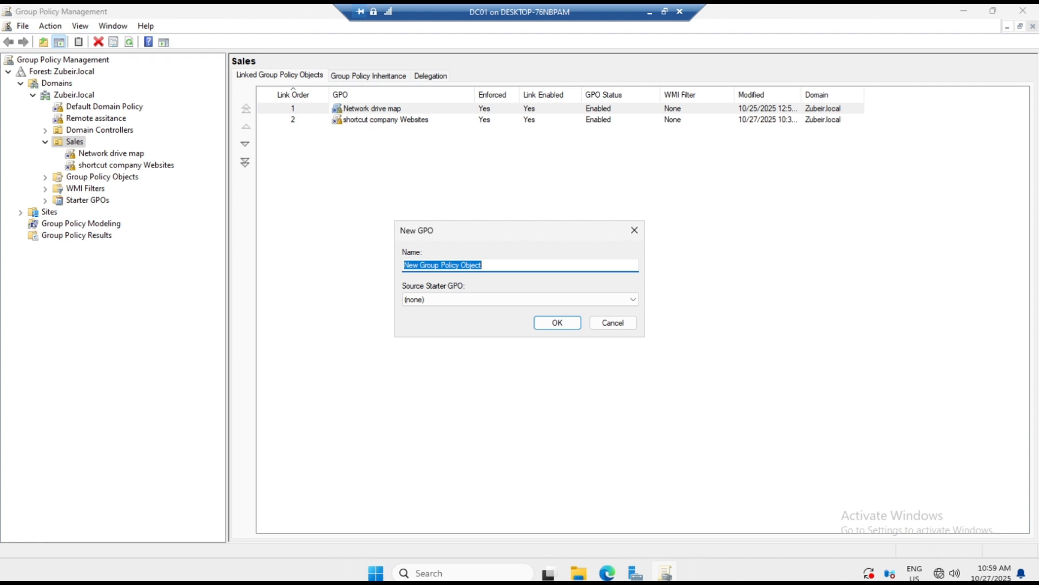
text(Remove)
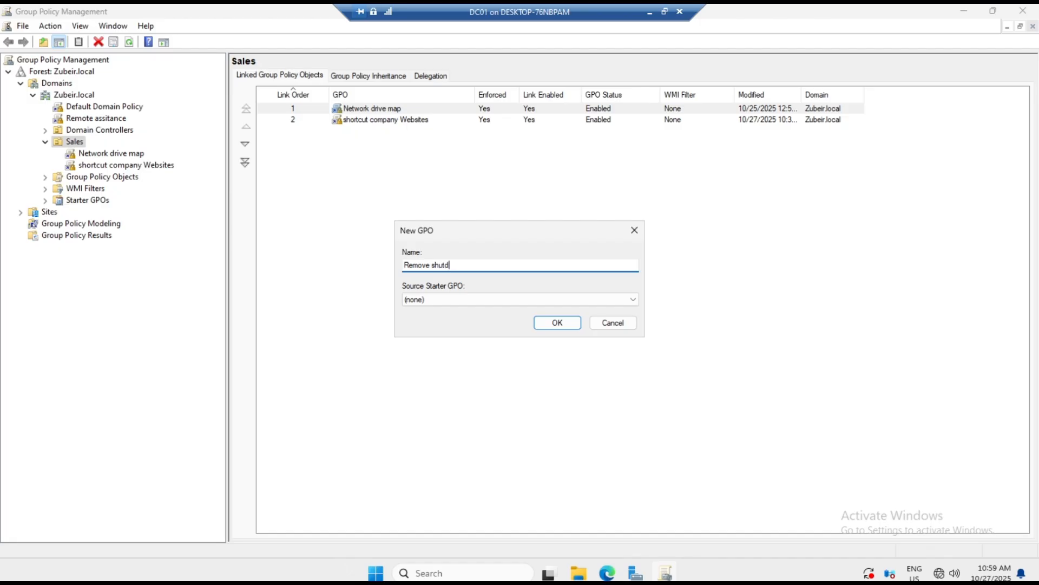
text(shut di)
key(BackSpace)
text(own)
click(557, 323)
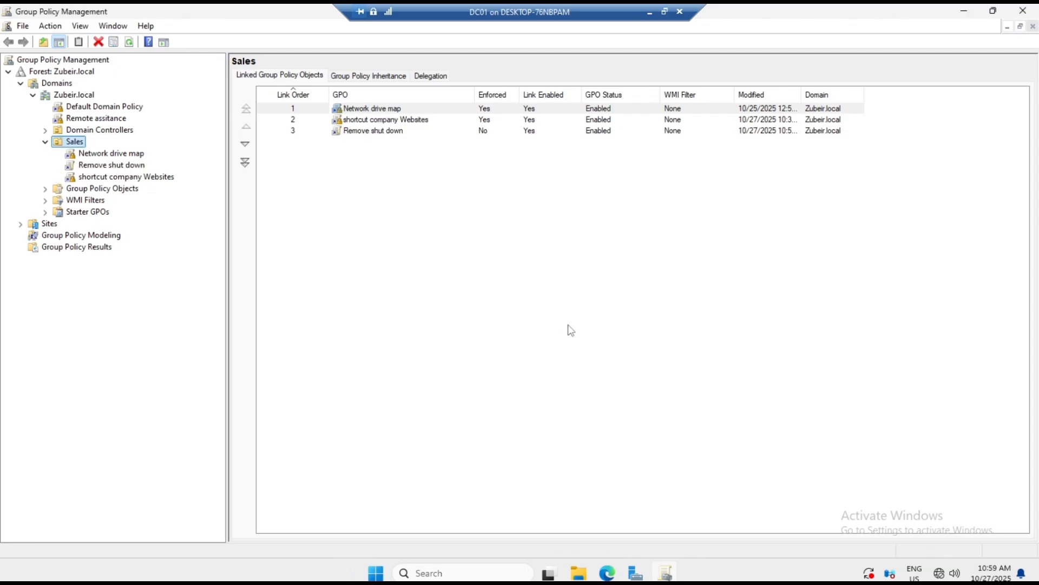
Open the "Remove shut down" GPO for editing, dismissing the notice about linked GPO changes
click(101, 166)
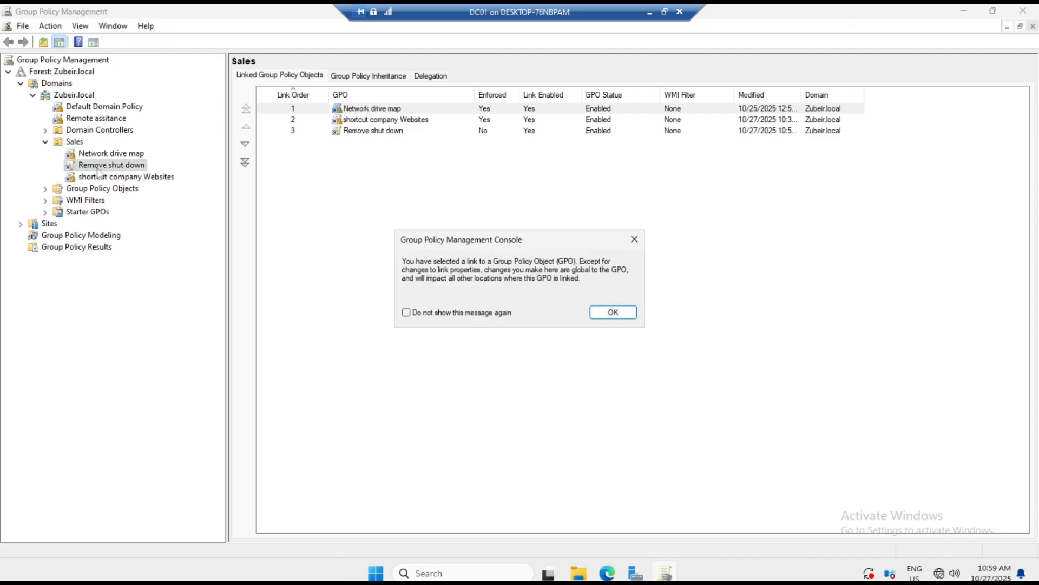
click(623, 313)
right_click(105, 170)
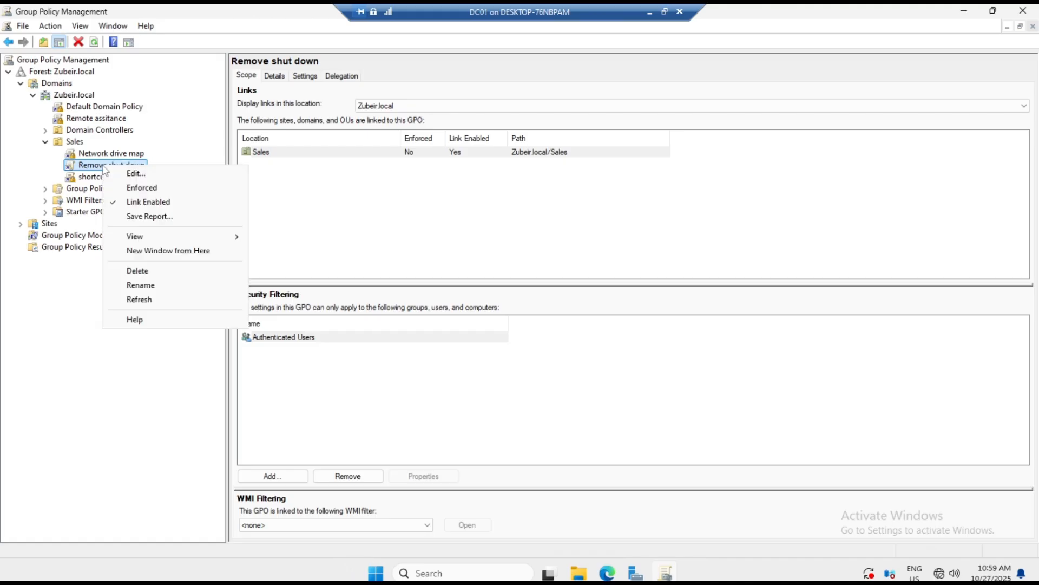
click(133, 173)
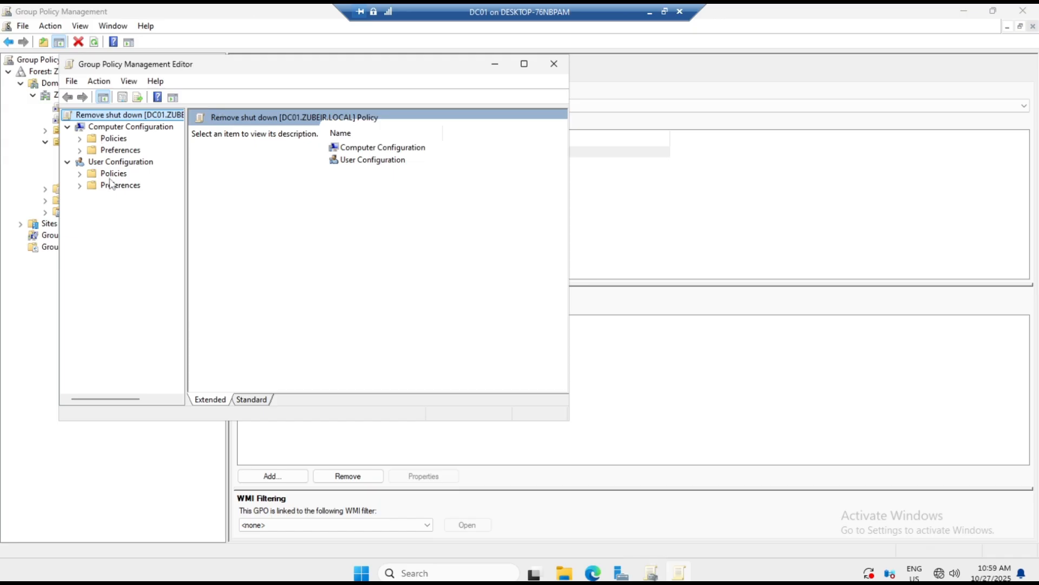
Show the Start Menu and Taskbar settings under the Computer Configuration policies' Administrative Templates in a maximized editor window
click(80, 138)
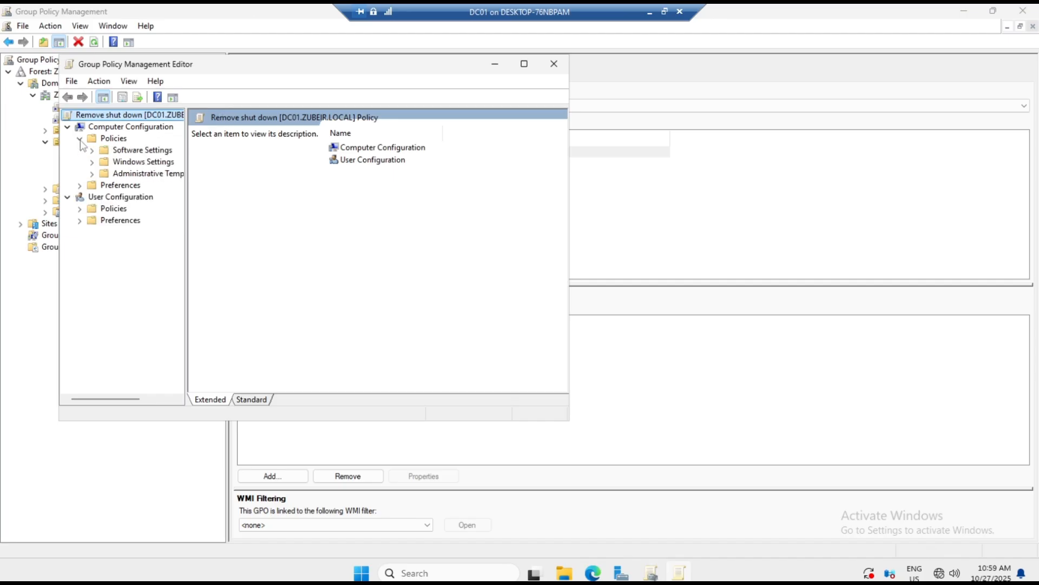
drag(185, 184, 214, 184)
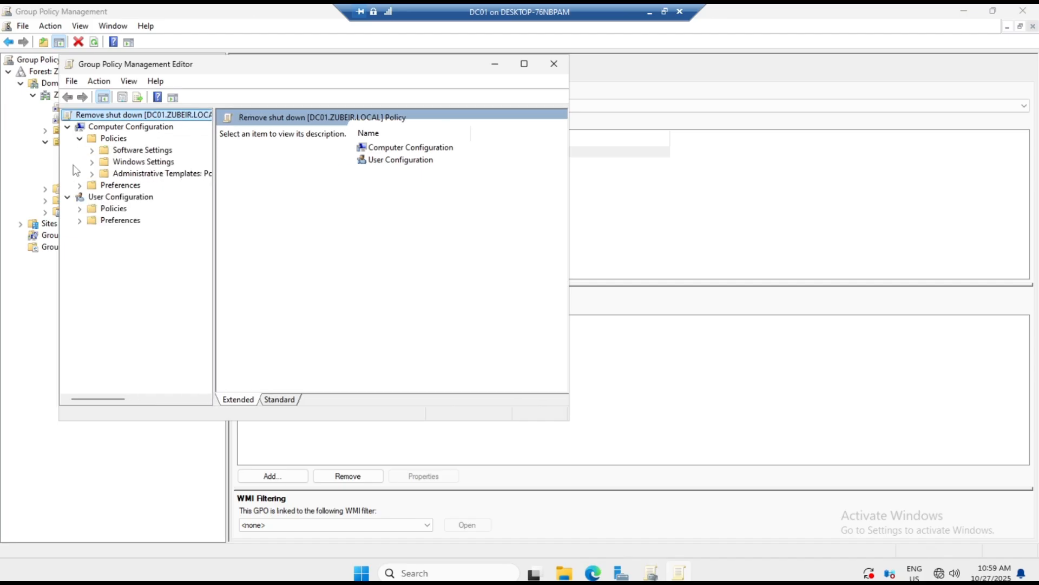
click(92, 173)
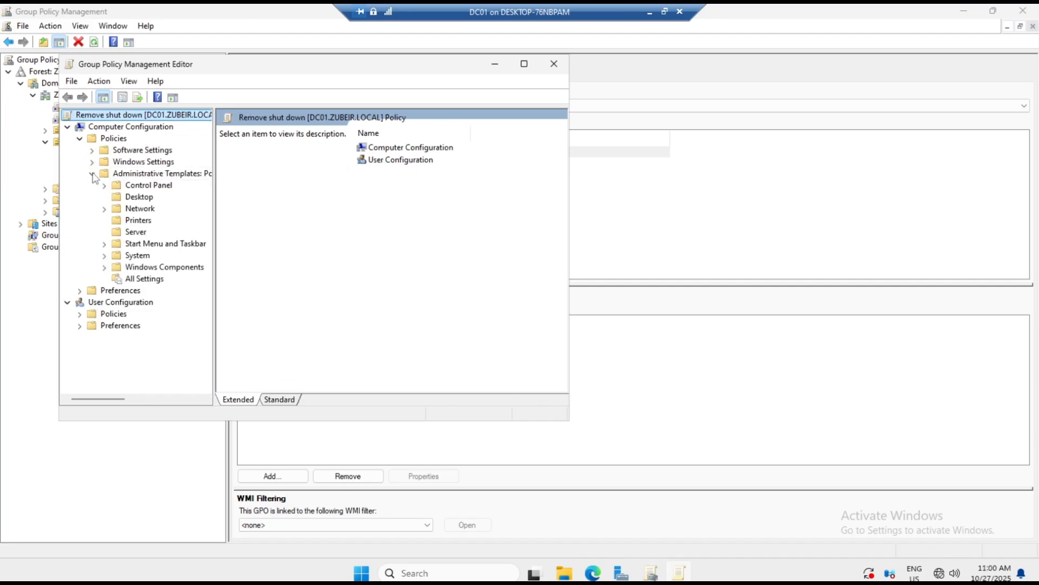
click(165, 244)
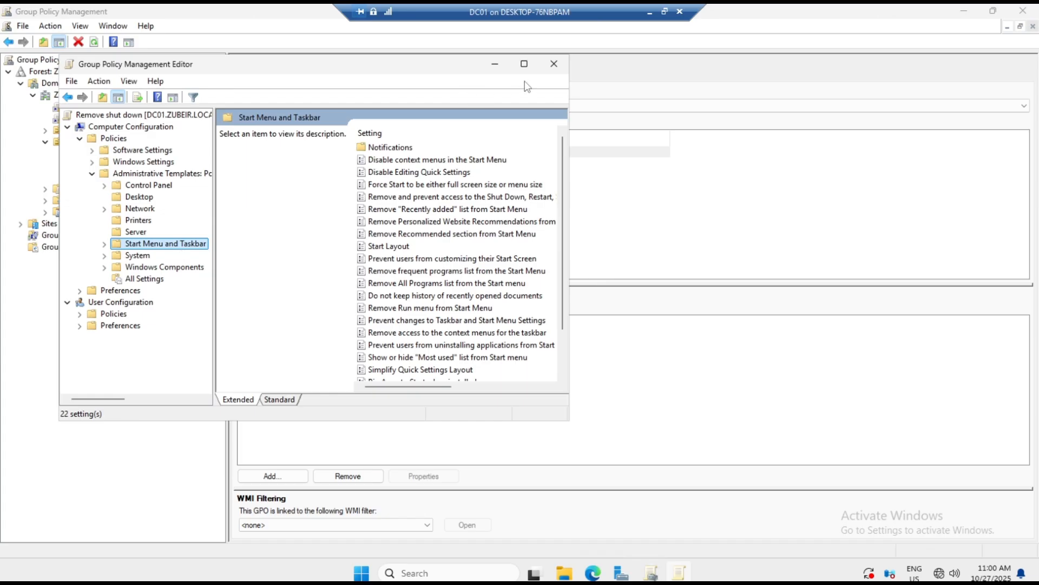
click(524, 63)
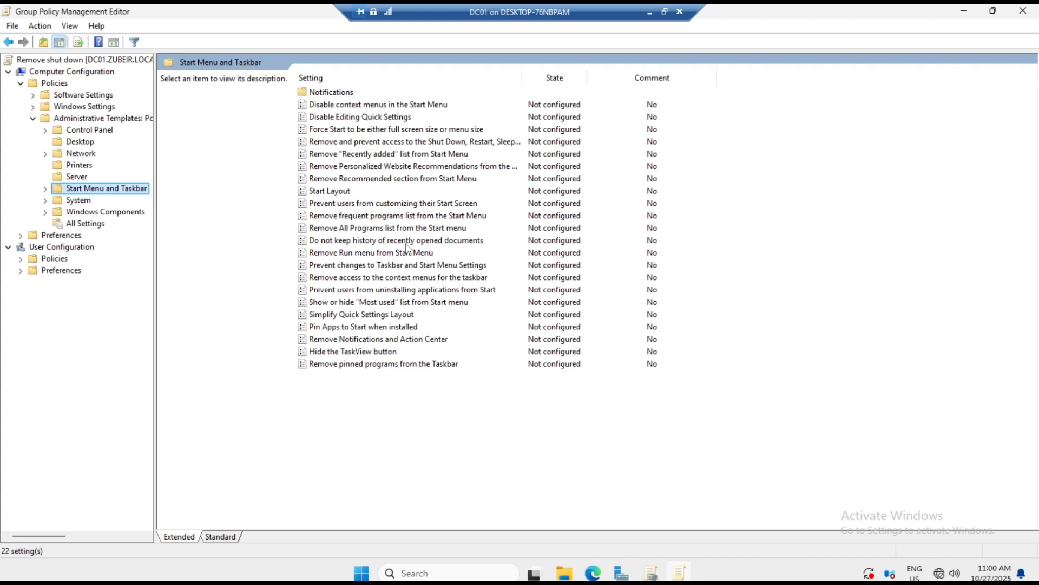
Enable the policy "Remove and prevent access to the Shut Down, Restart, Sleep, and Hibernate commands" and apply it
click(453, 143)
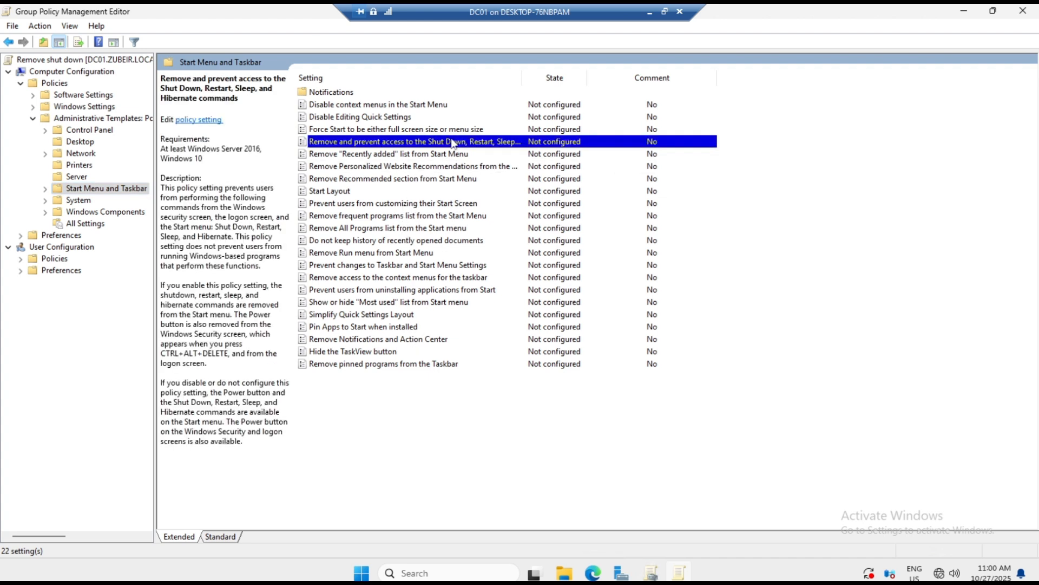
double_click(407, 145)
click(61, 136)
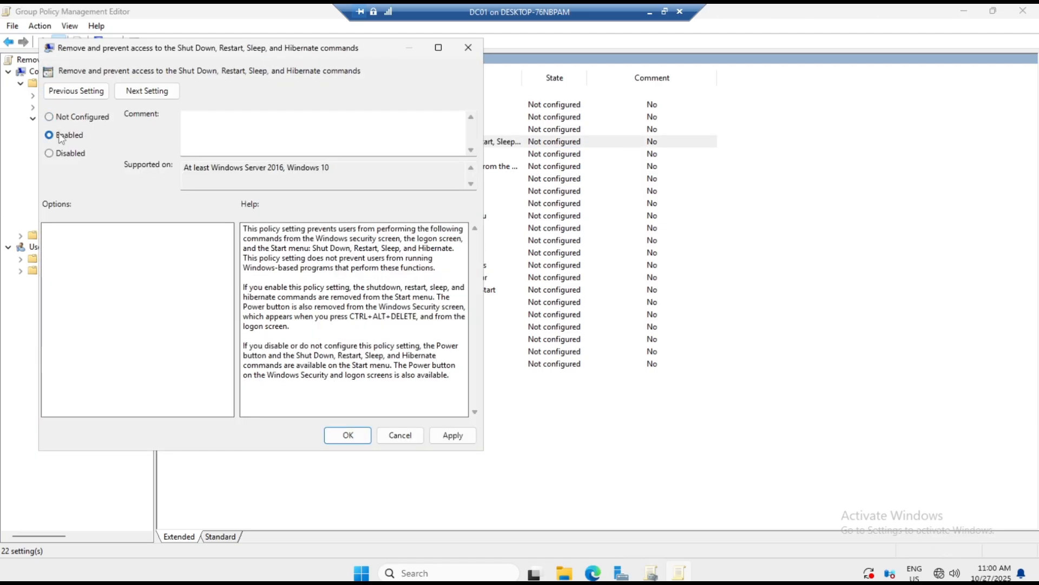
click(454, 436)
click(353, 437)
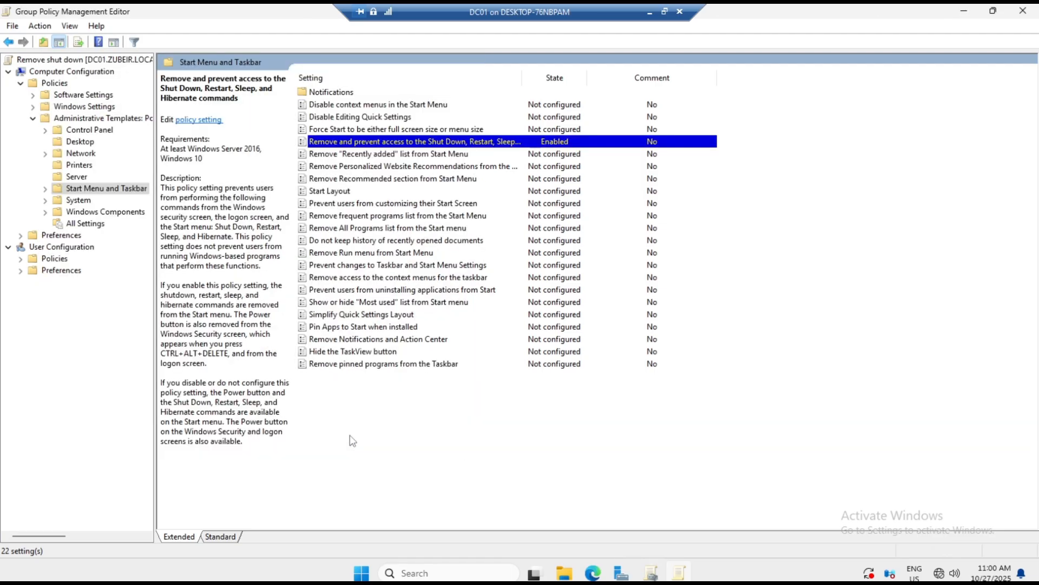
Close the policy editor and set the "Remove shut down" GPO link on the Sales organizational unit to Enforced
click(1023, 10)
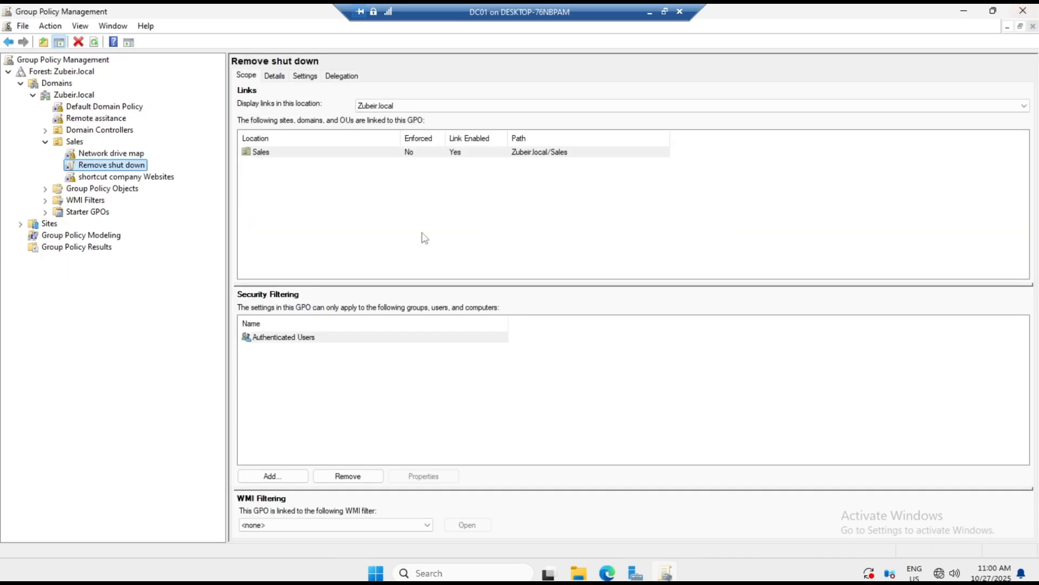
right_click(133, 165)
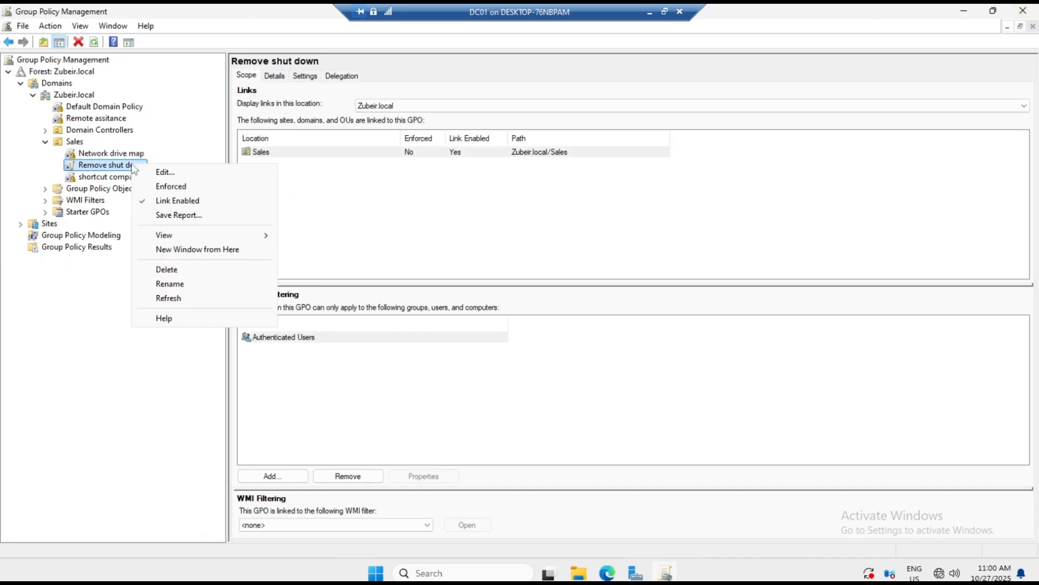
click(175, 186)
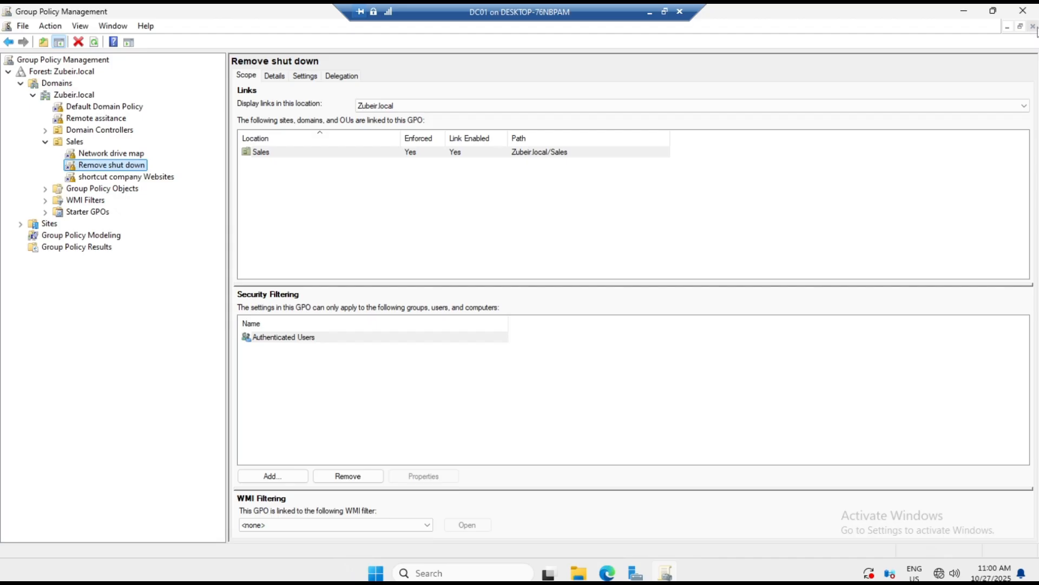
Switch from DC01 to the client VM and open Command Prompt there
click(664, 11)
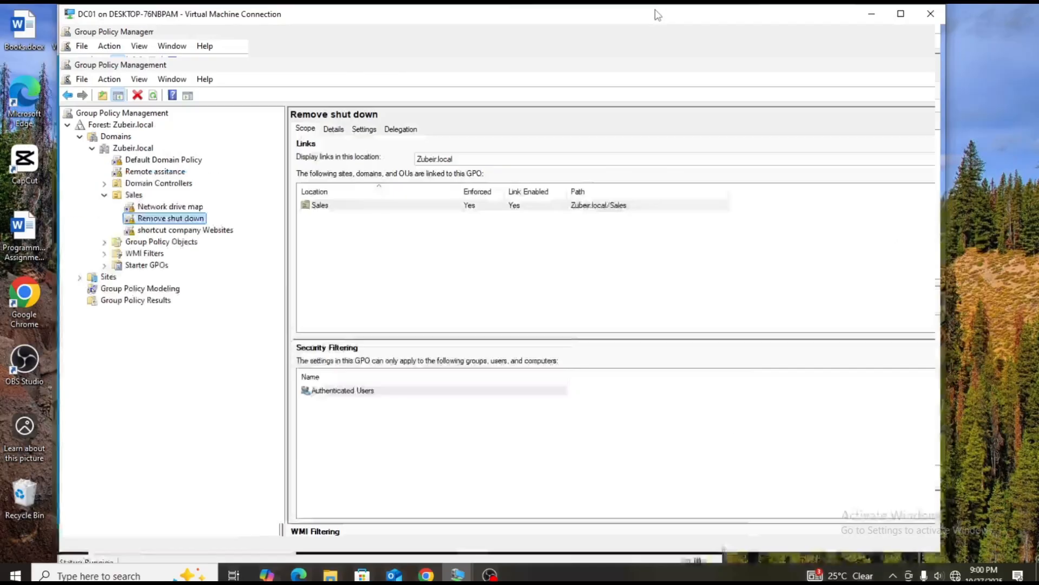
click(650, 12)
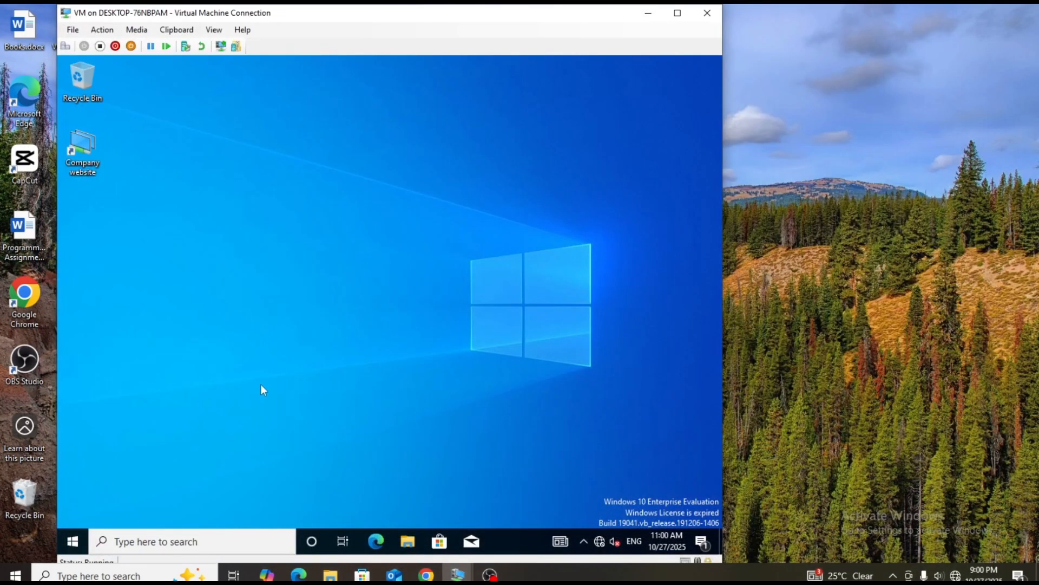
click(121, 542)
text(c)
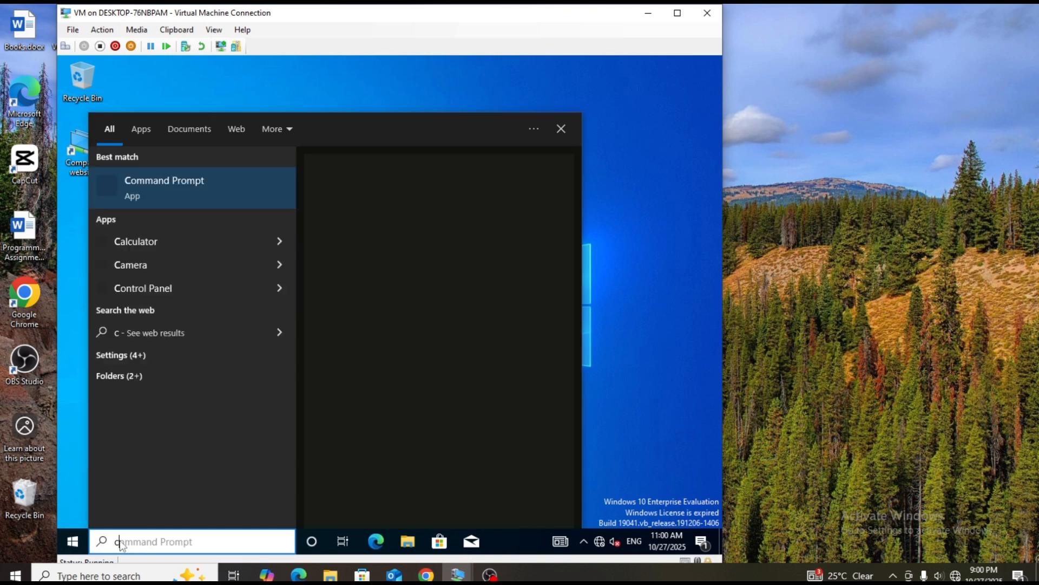
text(md)
click(409, 289)
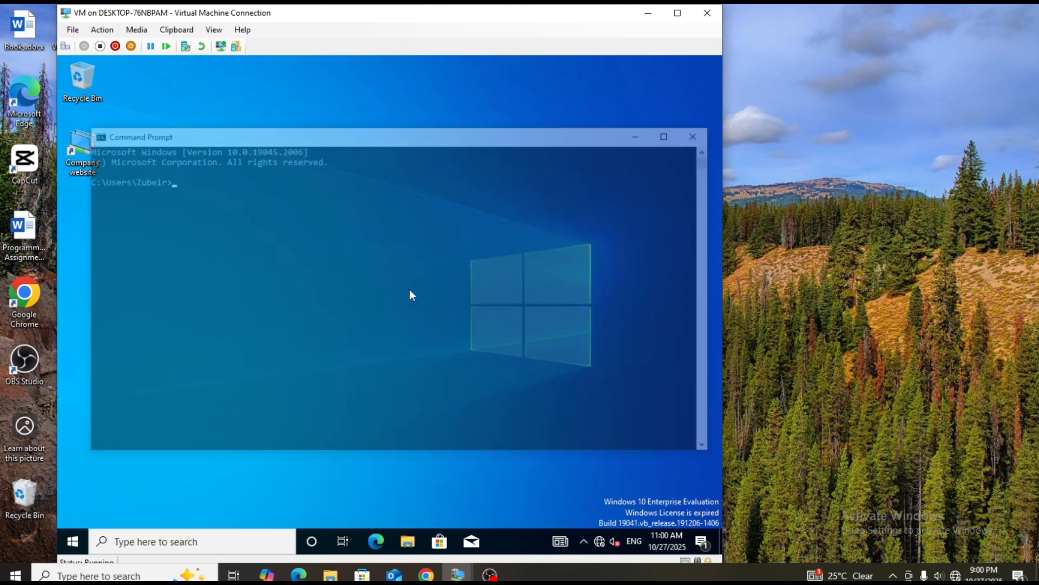
Force a Group Policy update on the client VM with gpupdate /force and close Command Prompt
text(gp)
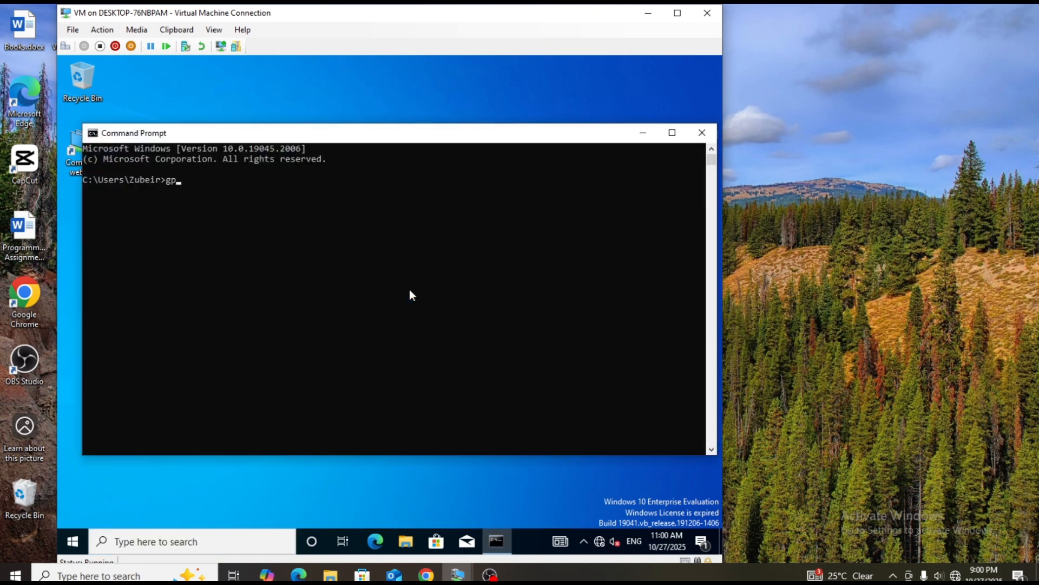
text(updatec)
key(BackSpace)
text(/force)
key(Return)
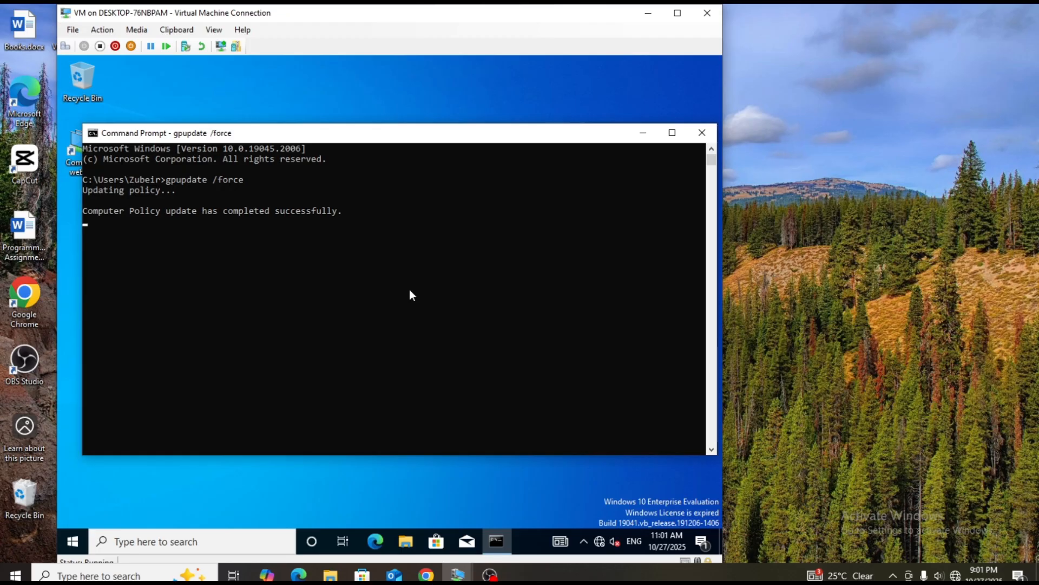
click(702, 133)
Check which power commands the client VM's Start menu offers, and close the menu
click(74, 541)
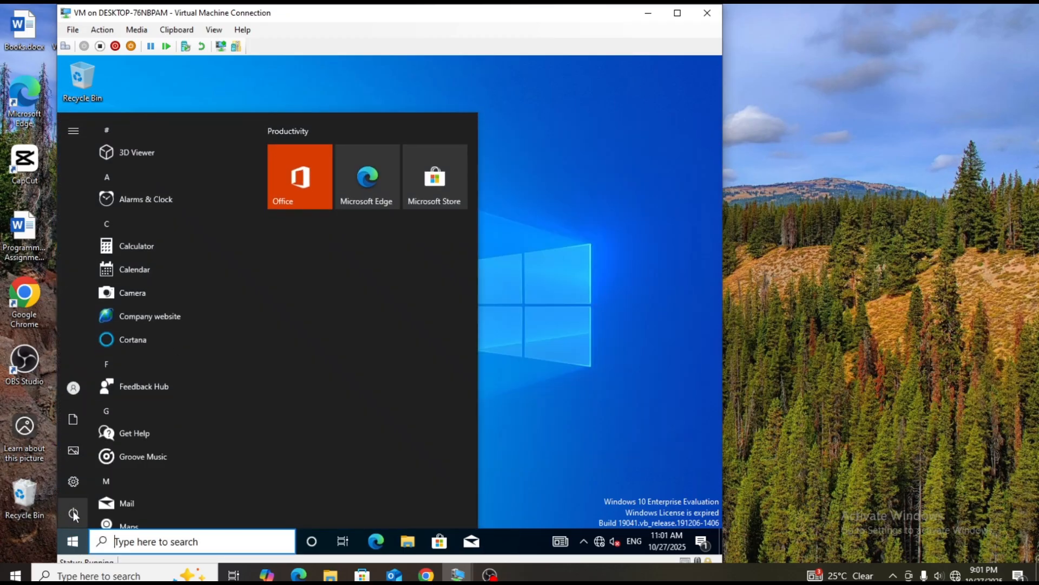
click(73, 511)
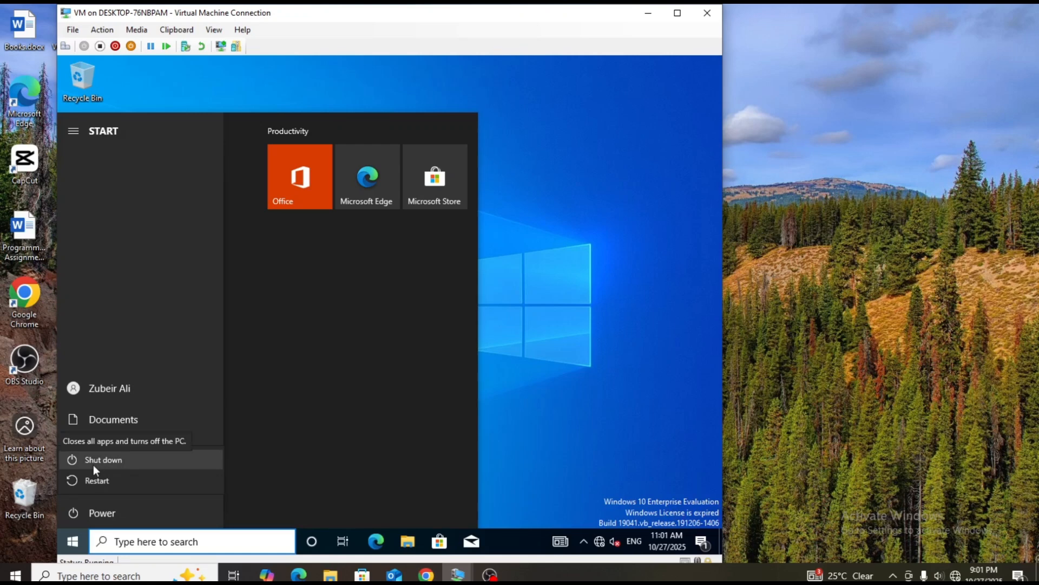
click(550, 380)
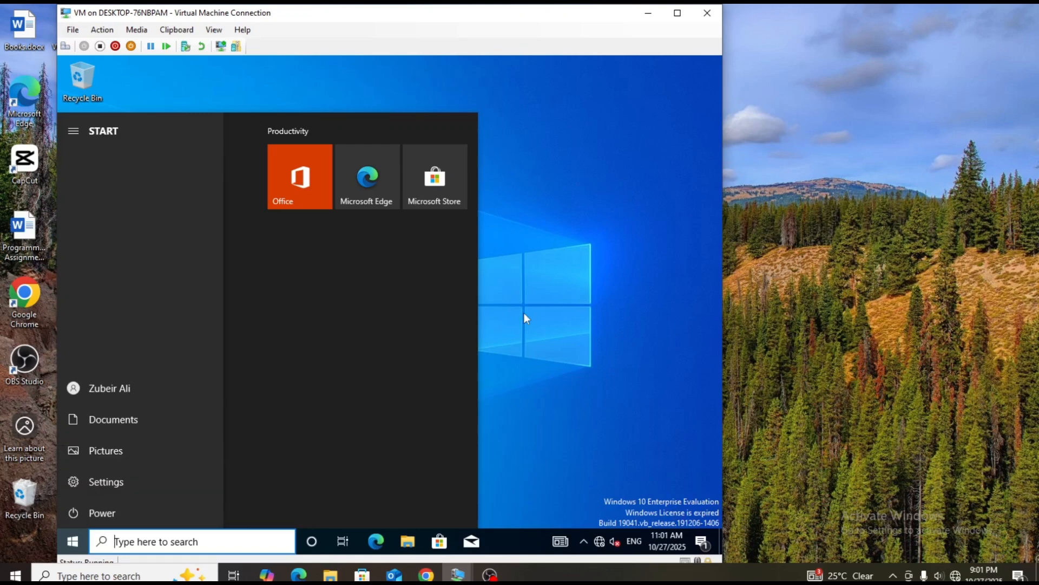
click(512, 188)
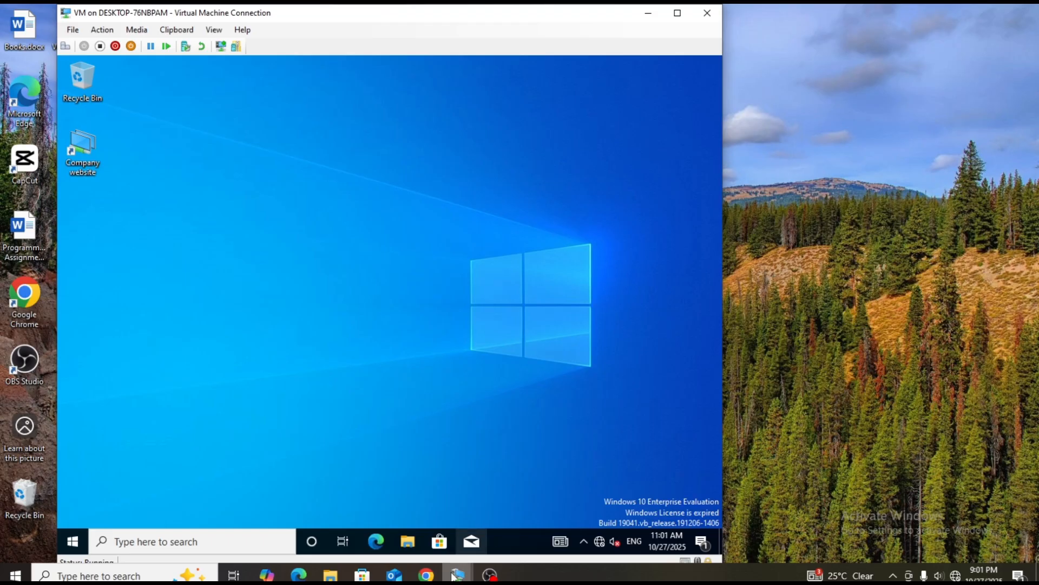
Switch back to DC01, close Group Policy Management and restart Server Manager, dismissing its Windows Admin Center message
mouse_move(458, 575)
click(431, 498)
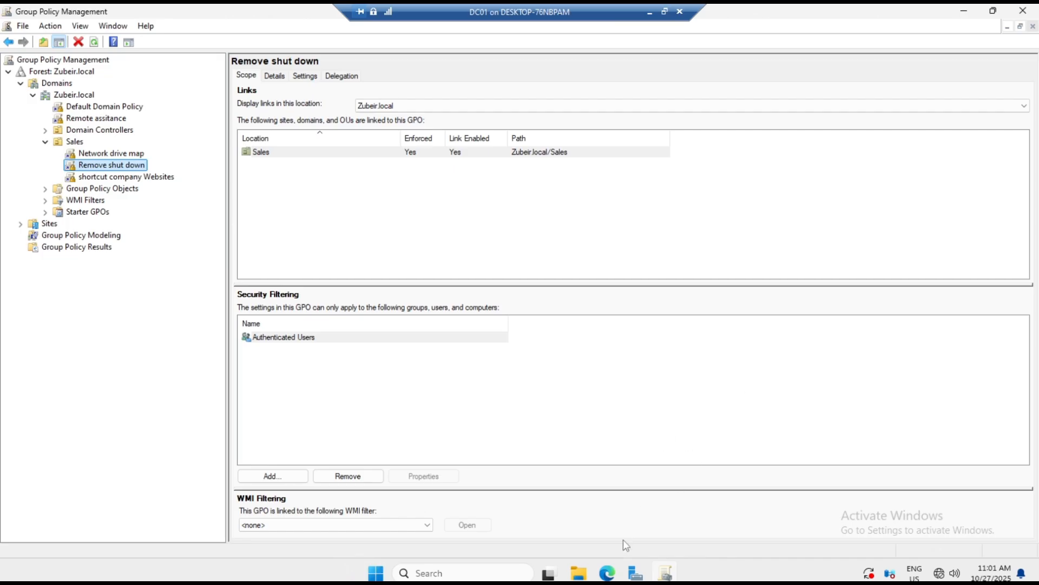
click(635, 573)
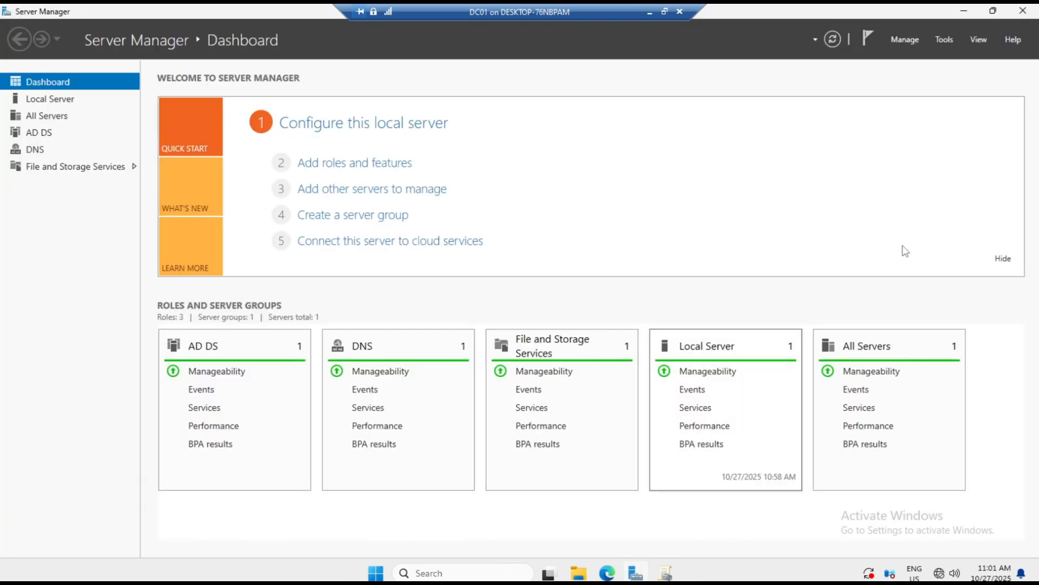
click(1023, 11)
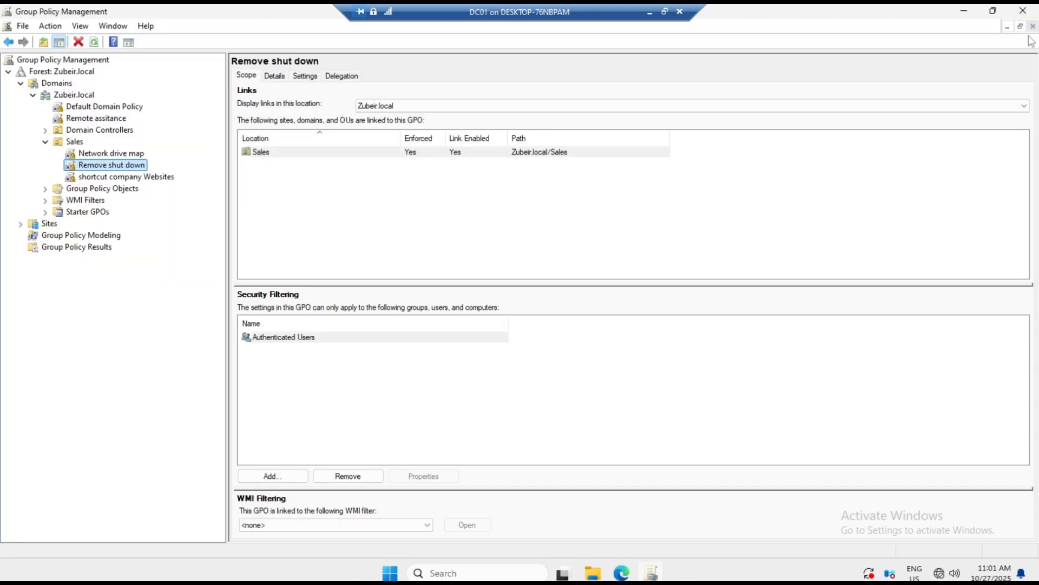
click(1023, 10)
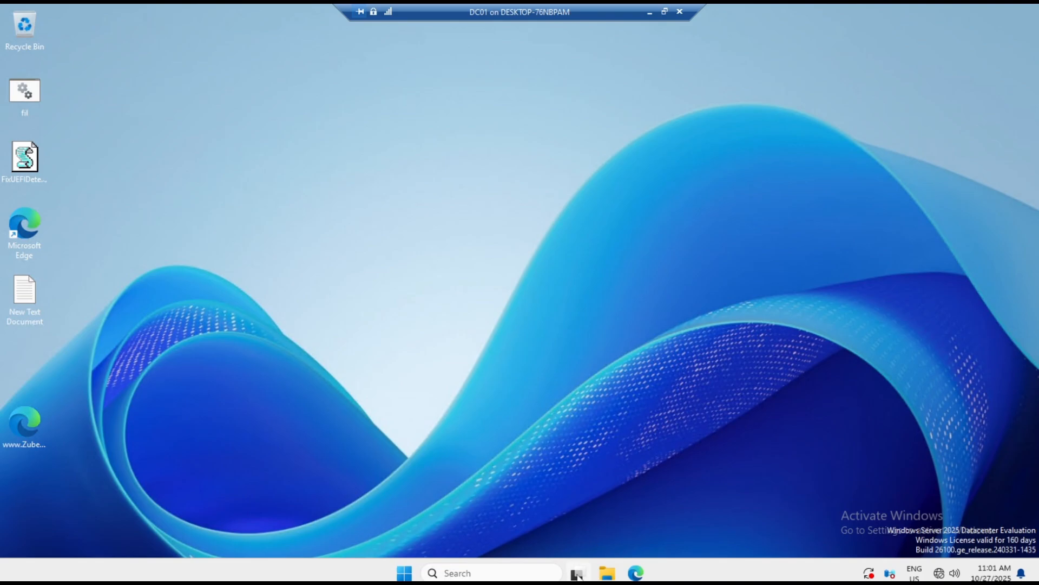
click(402, 576)
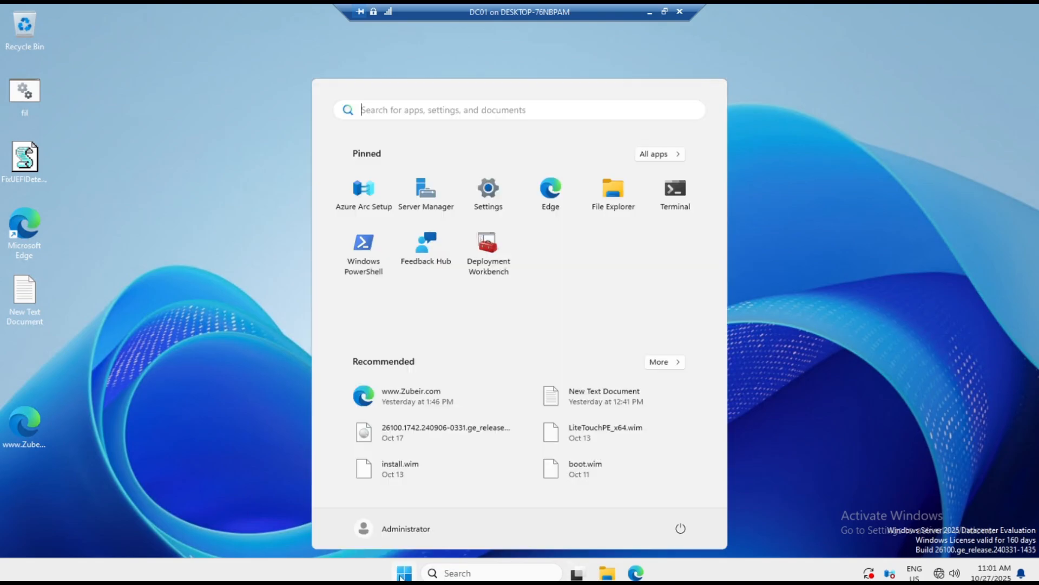
click(421, 198)
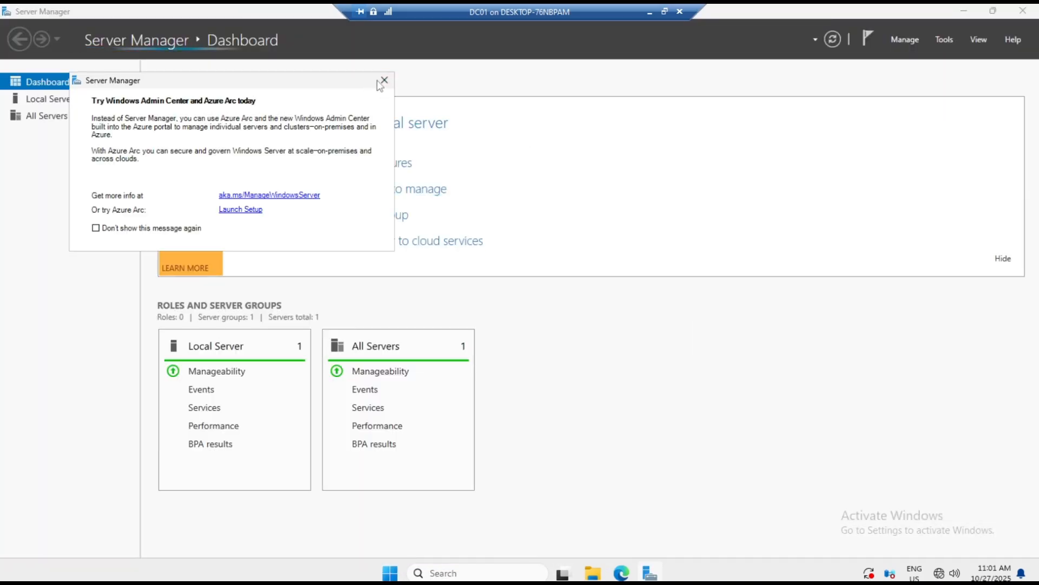
click(383, 81)
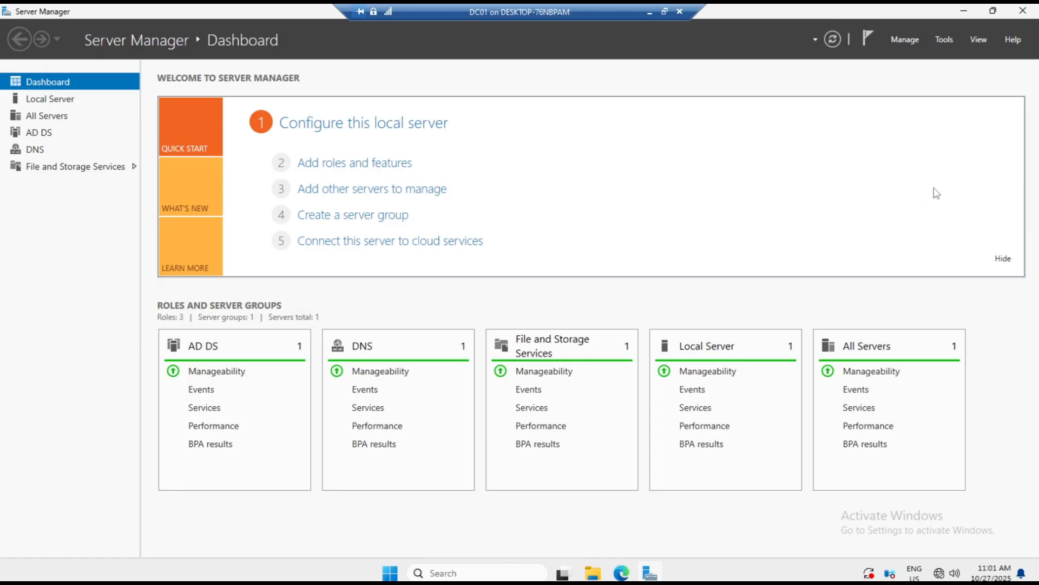
Open Active Directory Users and Computers and compare the contents of the Computers container and the Sales organizational unit
click(947, 41)
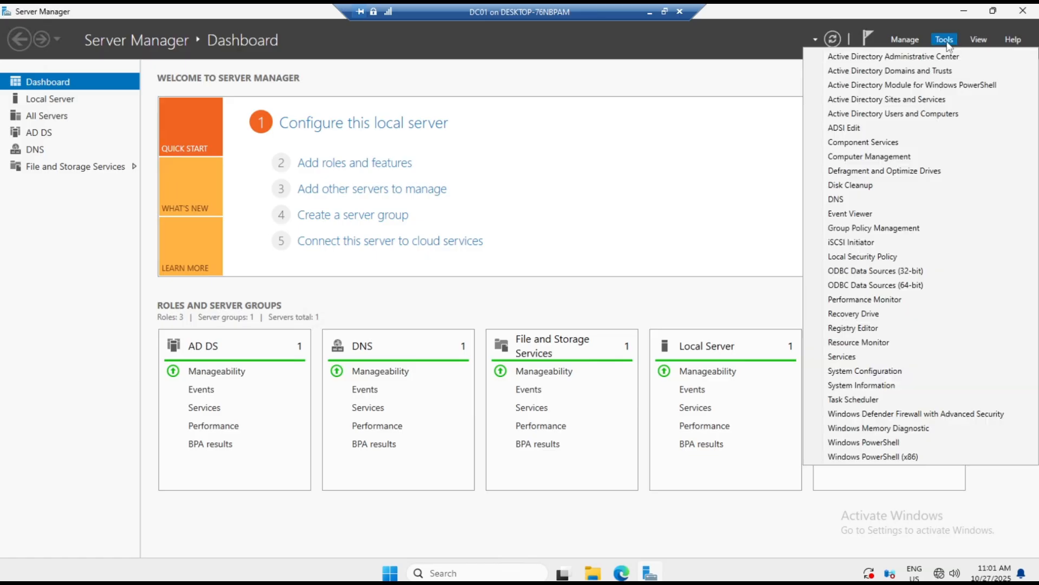
click(933, 114)
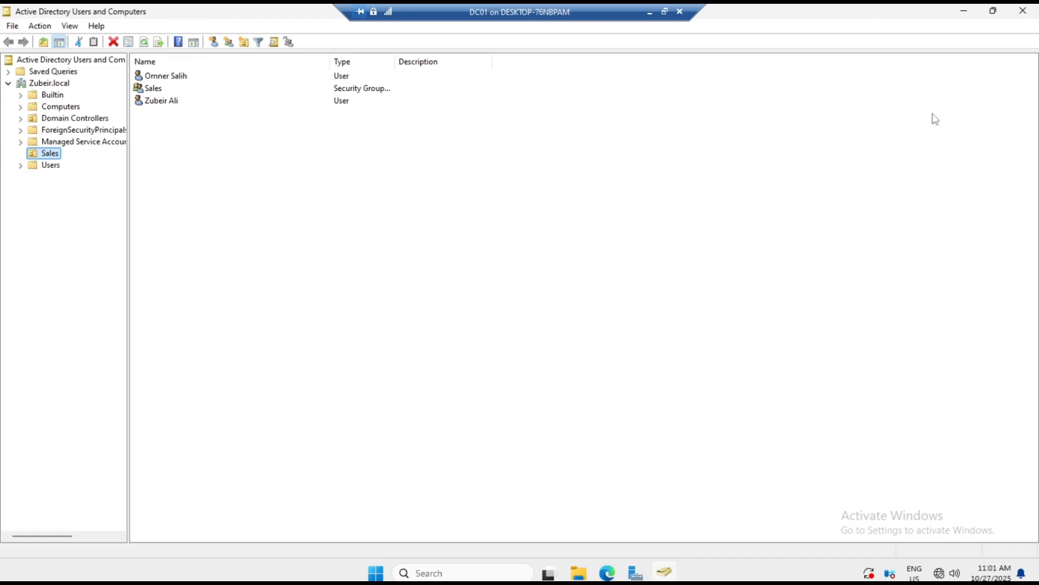
click(46, 106)
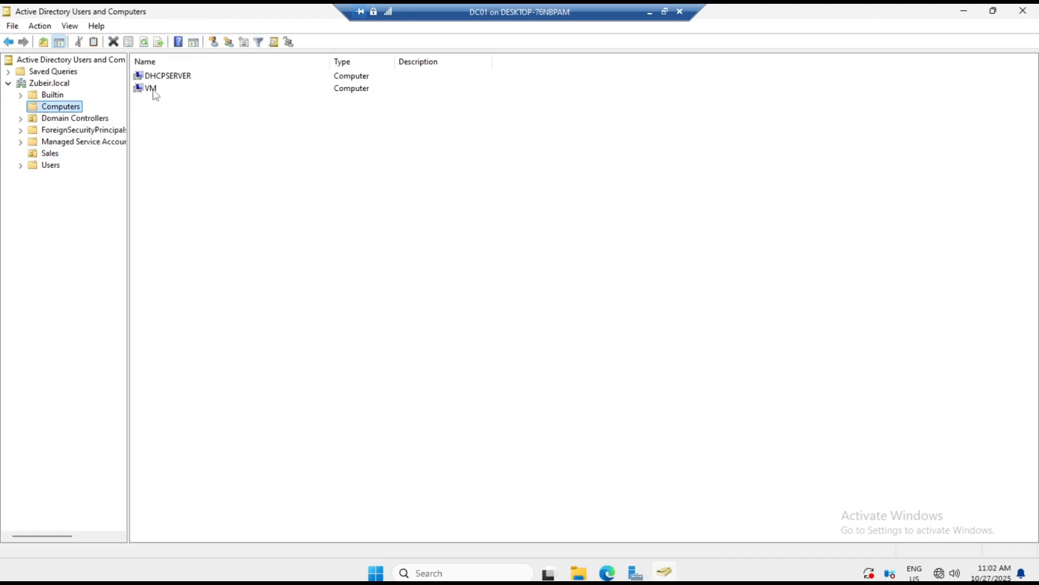
click(51, 157)
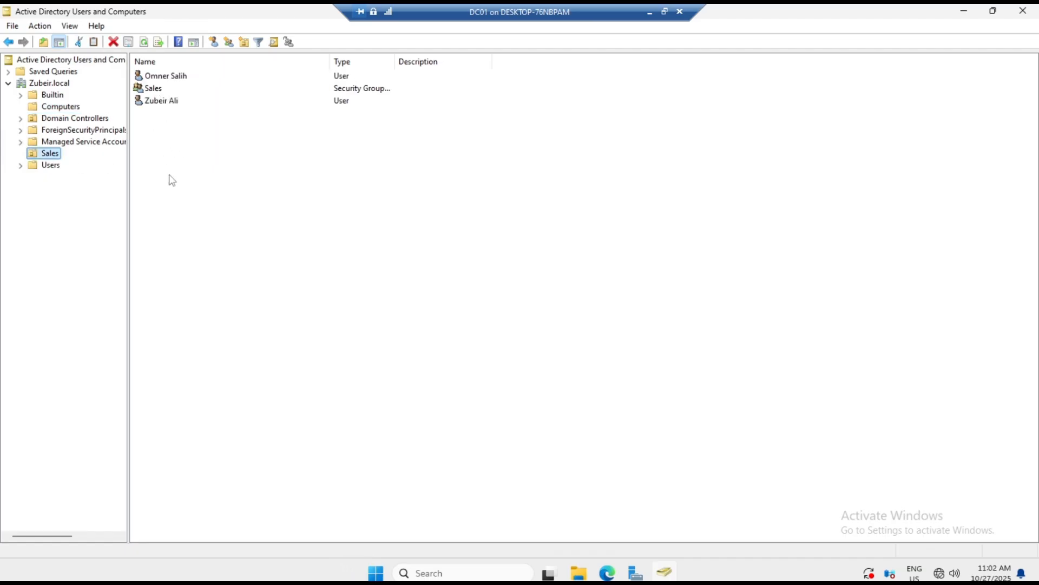
click(53, 108)
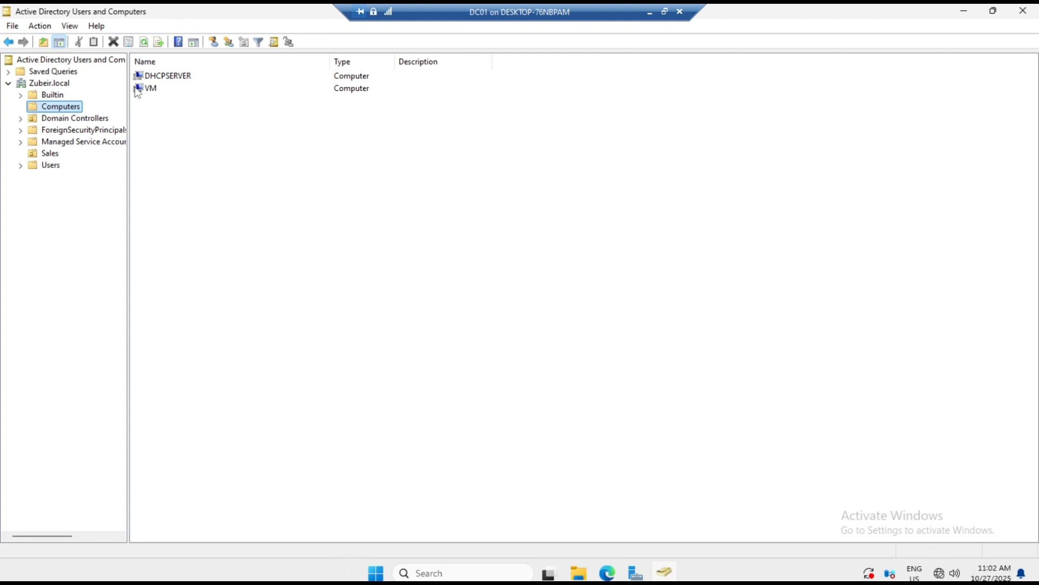
click(47, 156)
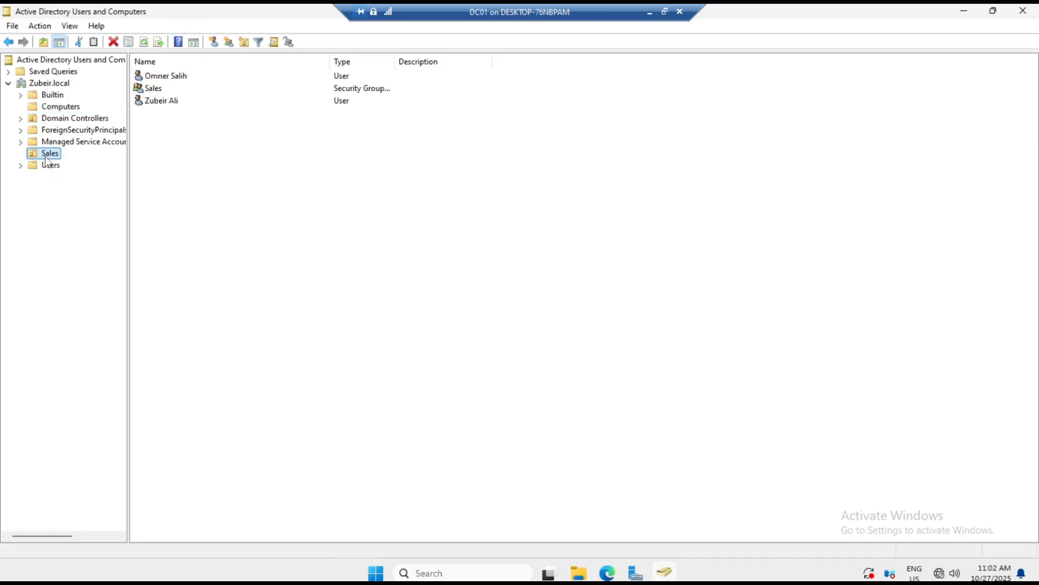
Move the VM computer object from the Computers container into the Sales organizational unit and display that unit's contents
click(57, 111)
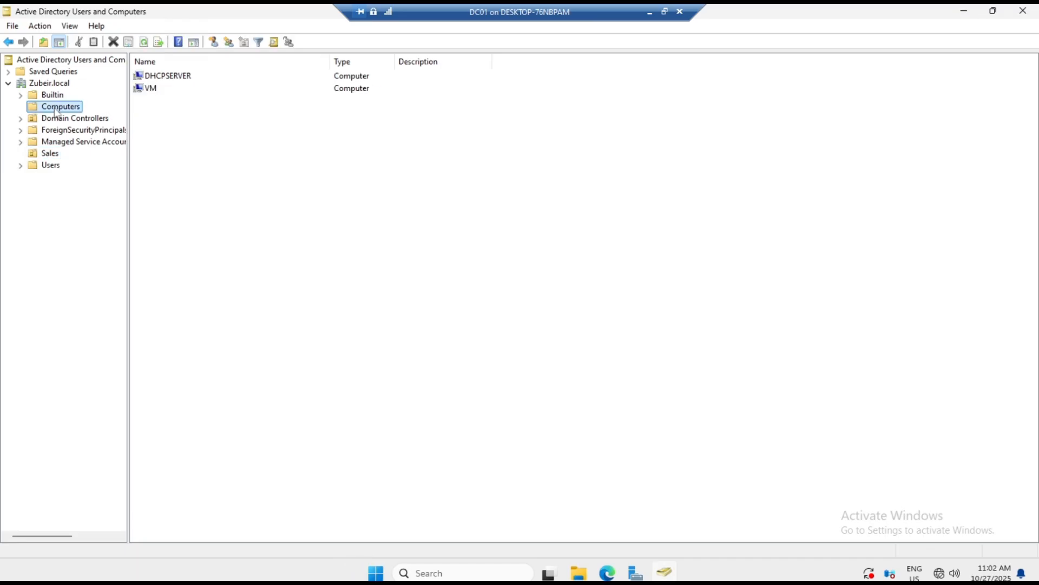
click(151, 91)
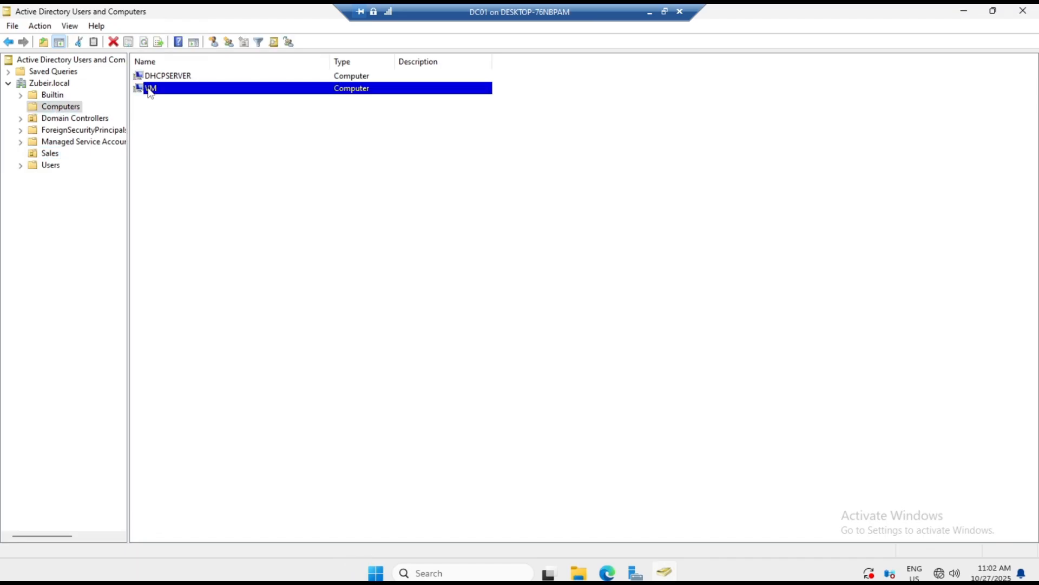
right_click(151, 91)
click(198, 138)
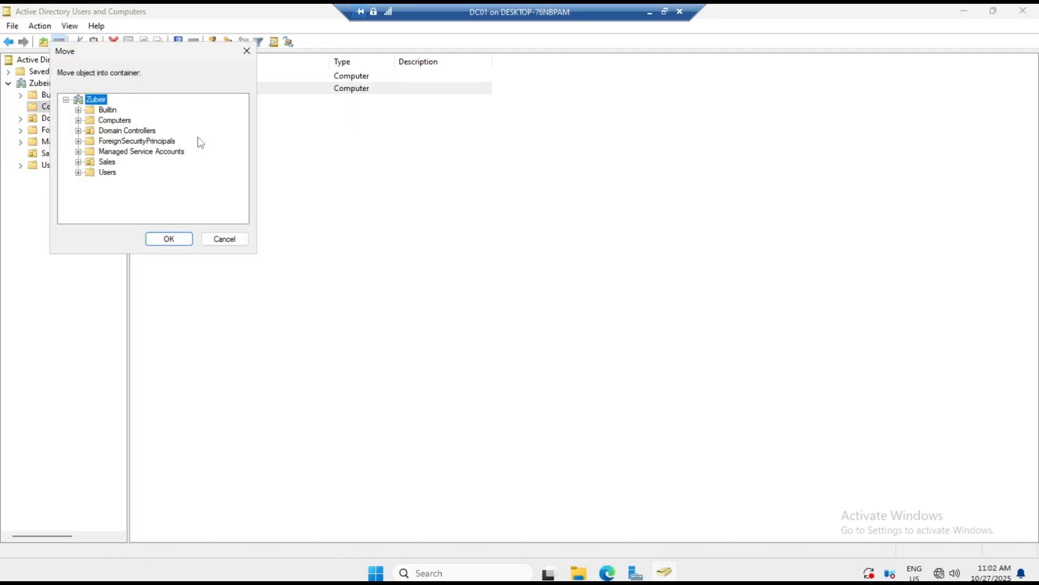
click(108, 161)
click(184, 244)
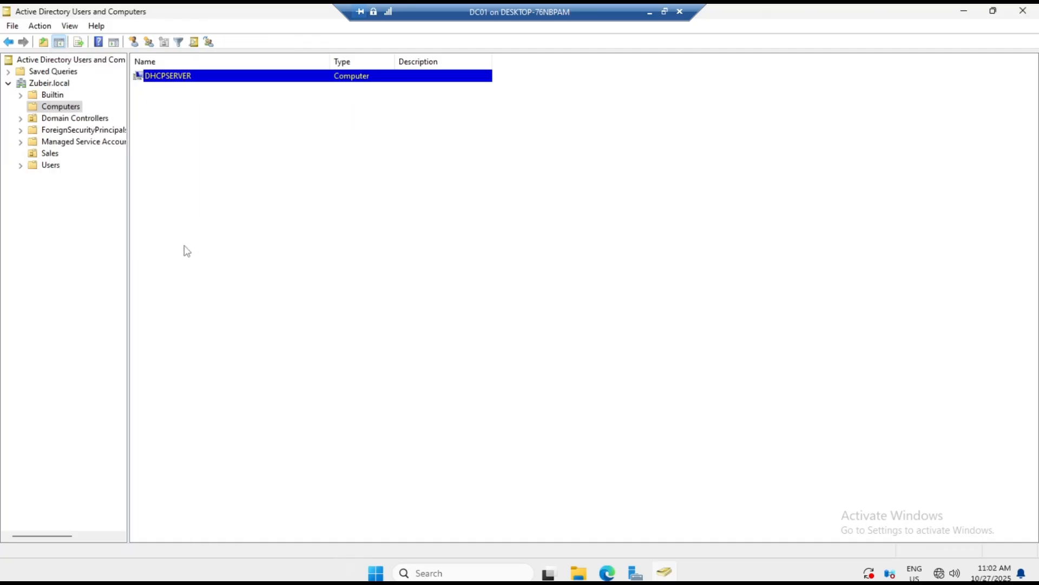
click(44, 154)
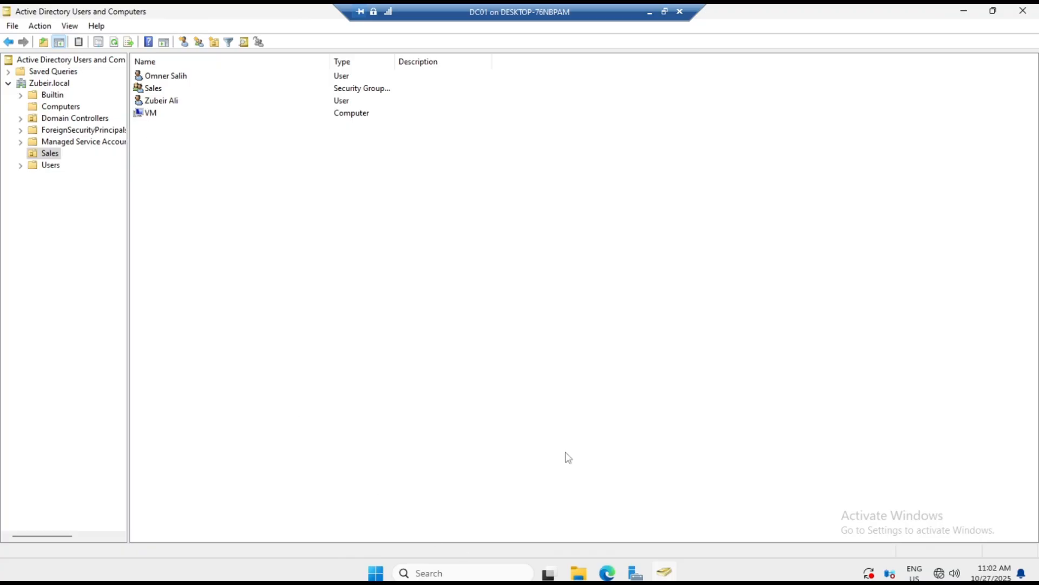
Switch from DC01 to the client VM and check the Start menu's power commands before refreshing its policies
click(650, 12)
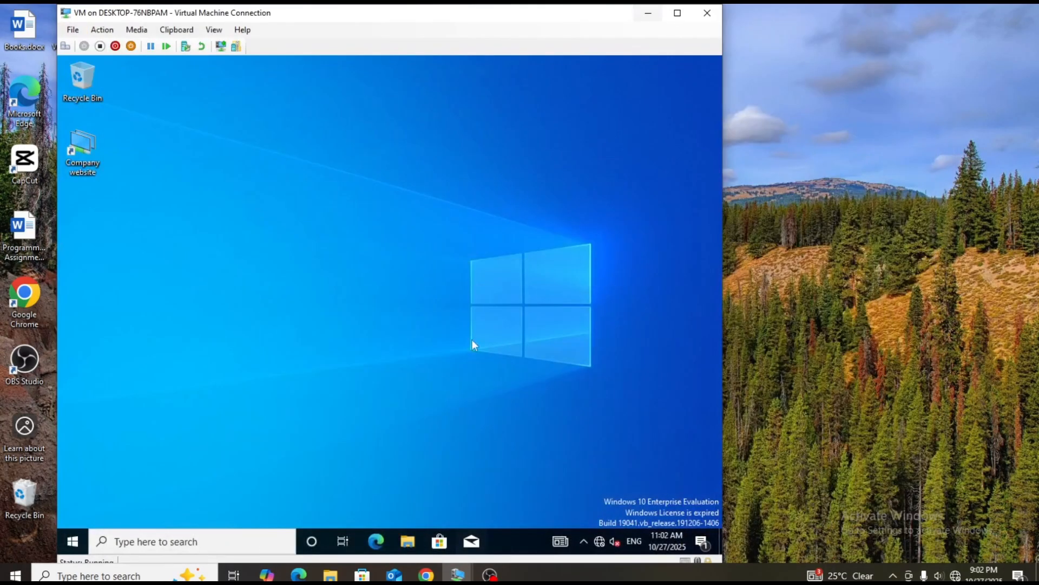
click(72, 541)
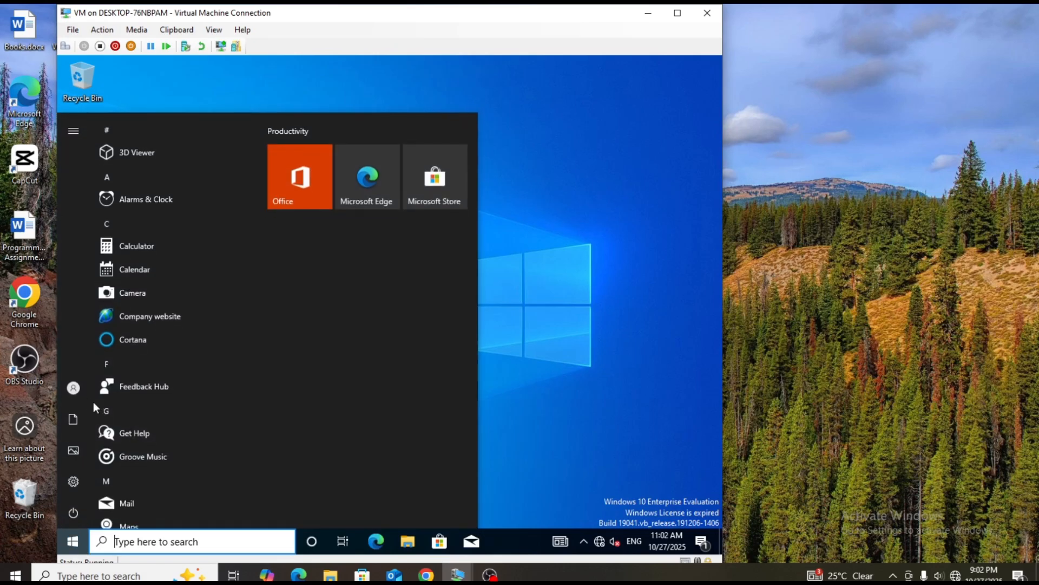
click(79, 507)
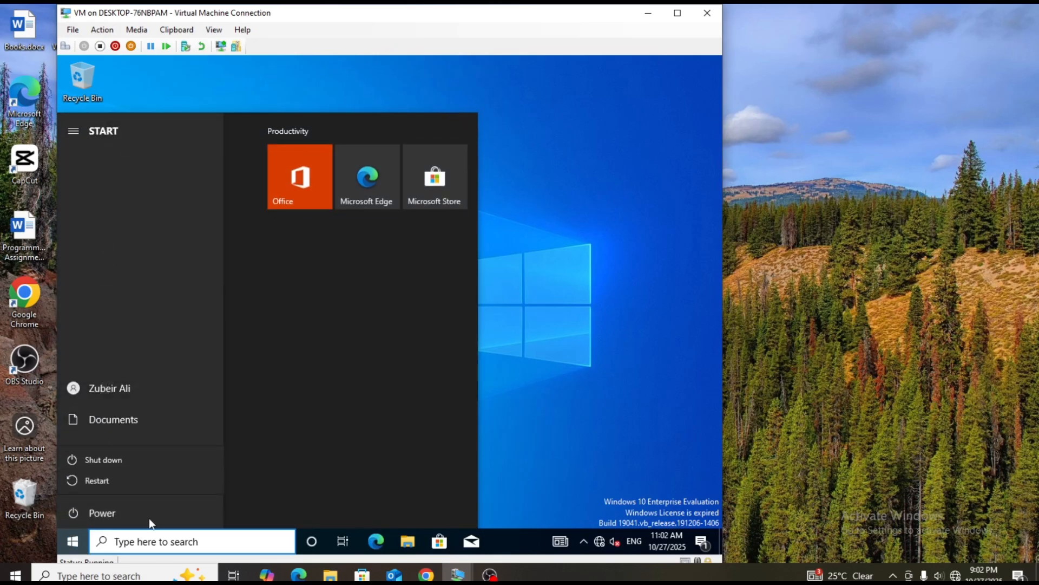
Open Command Prompt on the client VM, force a Group Policy refresh with gpupdate /force, and close the prompt
click(157, 540)
text(cmd)
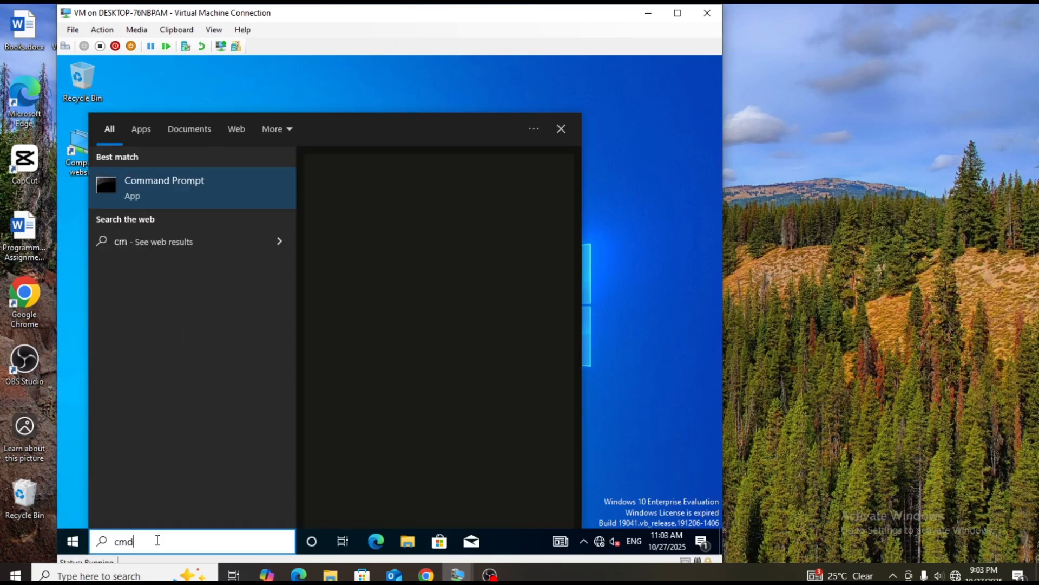
click(415, 289)
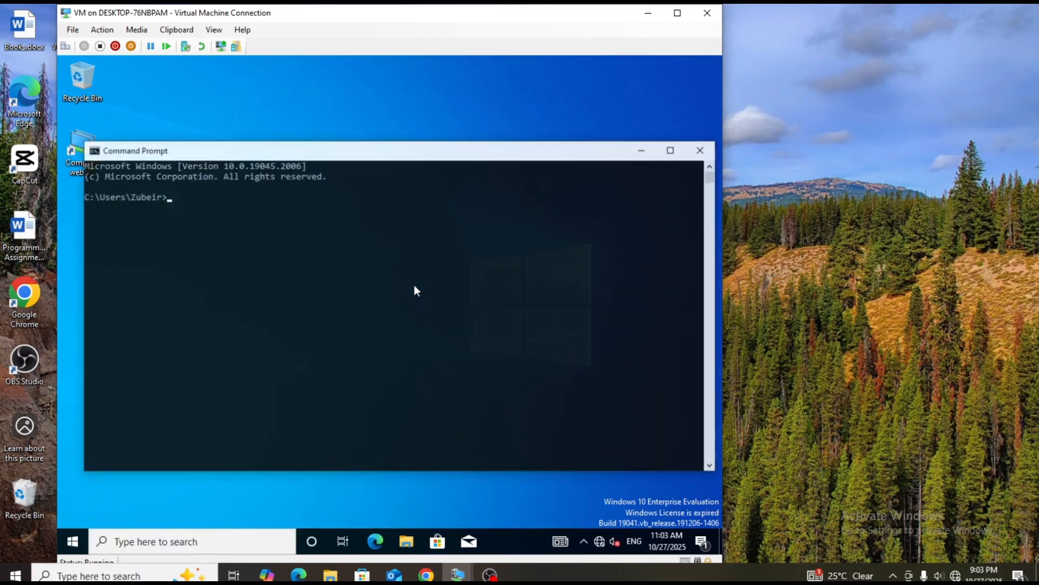
text(gp)
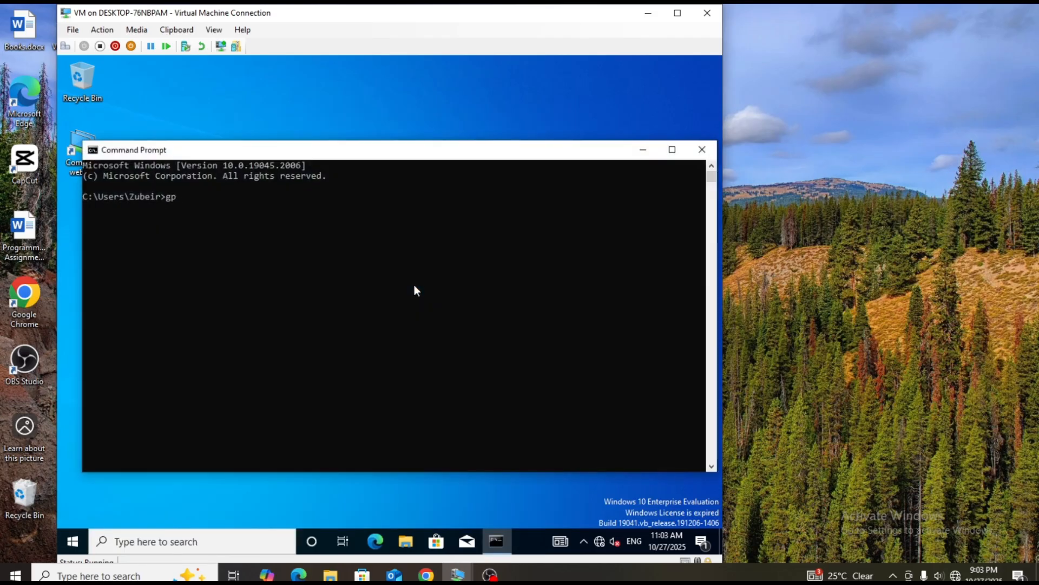
text(update /force)
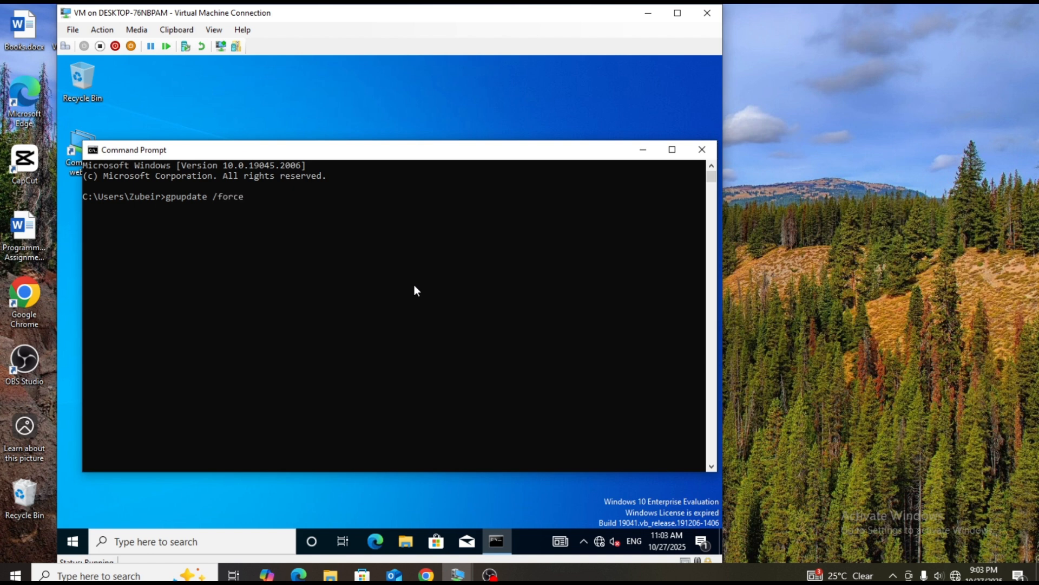
key(Return)
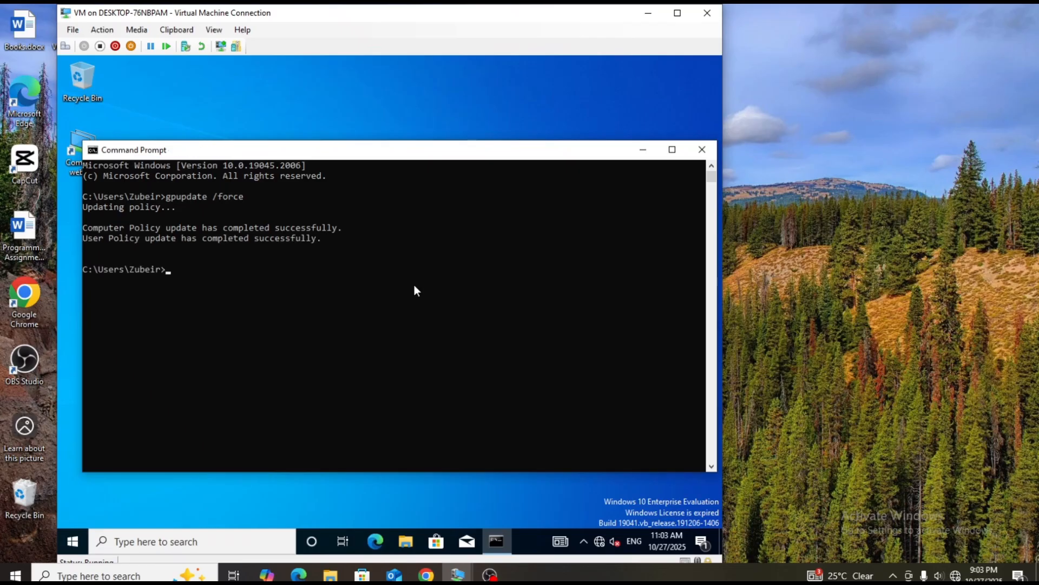
click(703, 149)
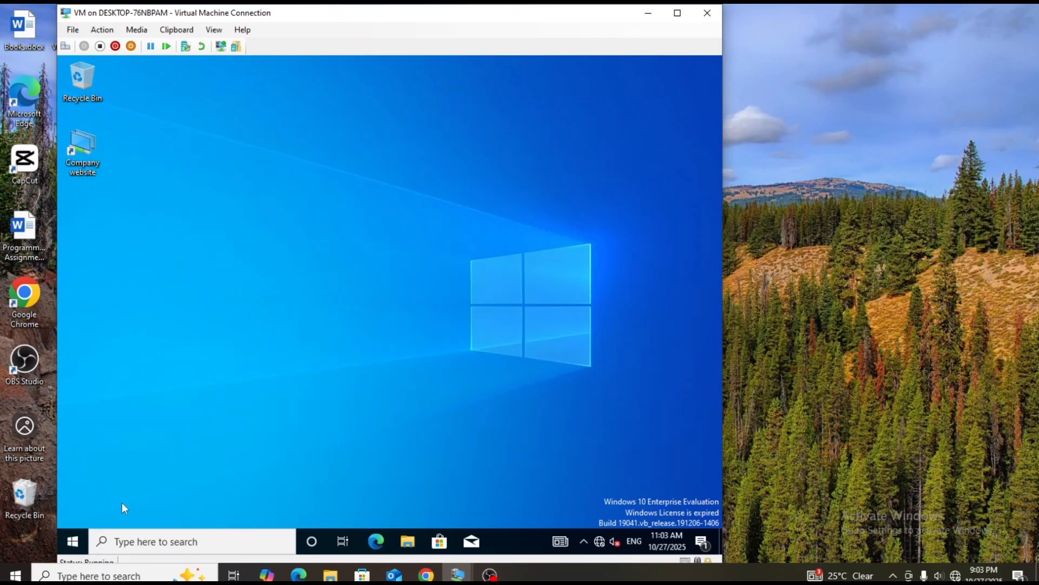
Recheck the power options in the client VM's Start menu to verify the refreshed policy
click(62, 549)
click(70, 513)
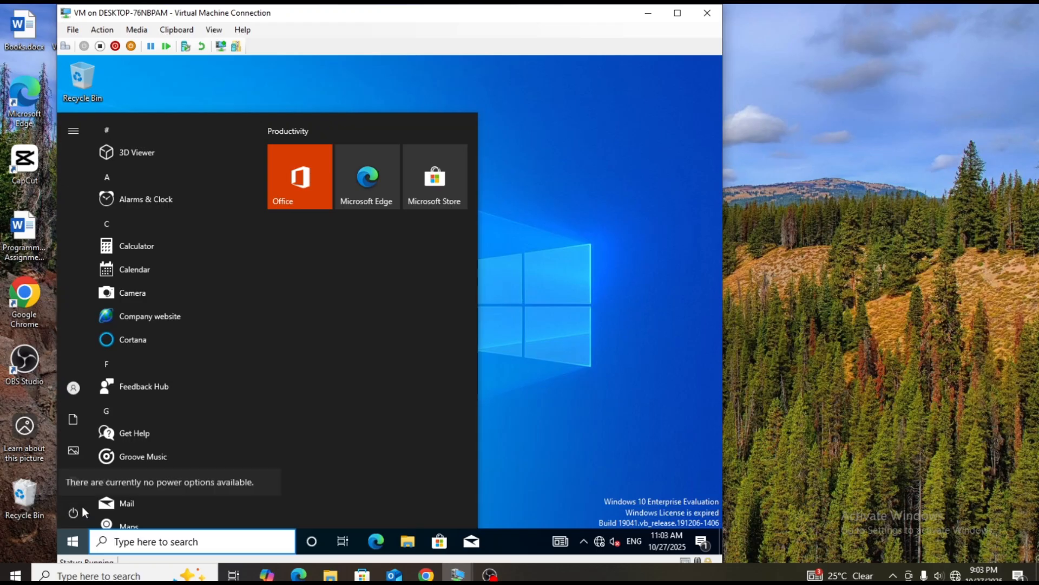